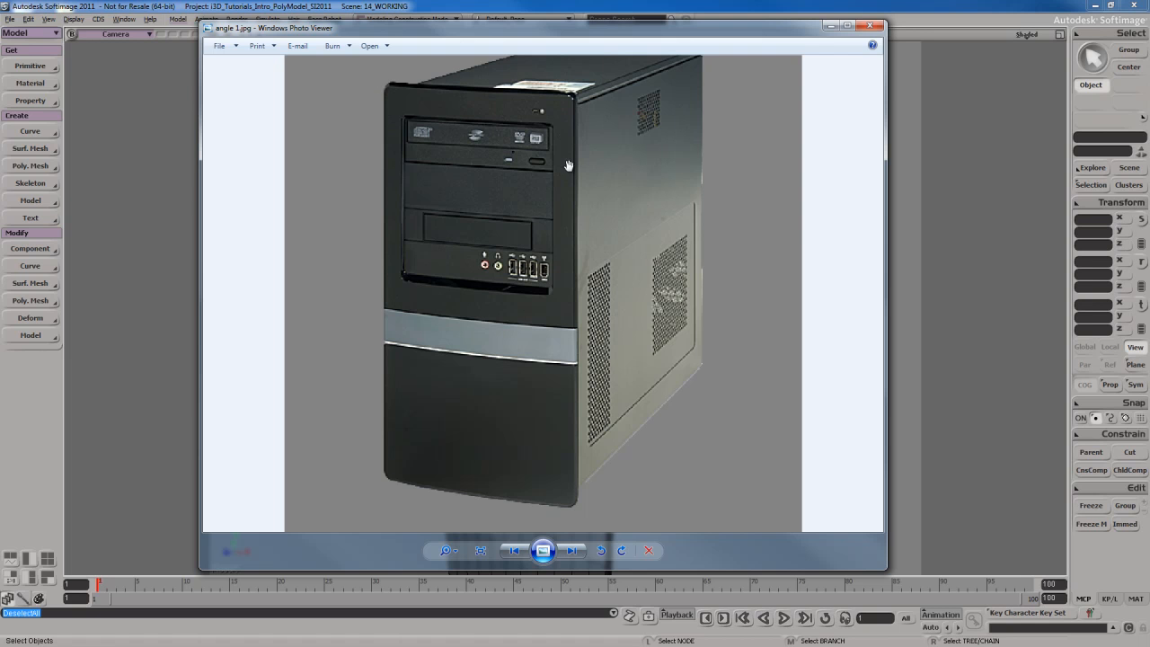
- Minimize the computer tower reference photo and select the front panel mesh
click(837, 25)
middle_drag(624, 273, 679, 263)
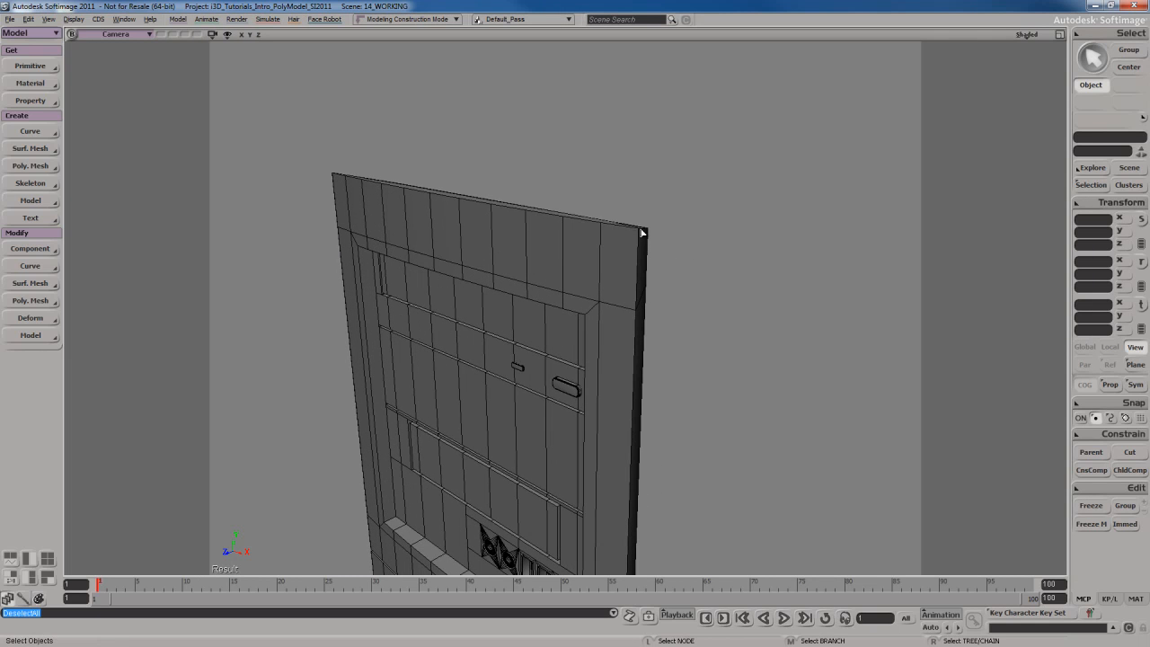
right_drag(643, 258, 700, 252)
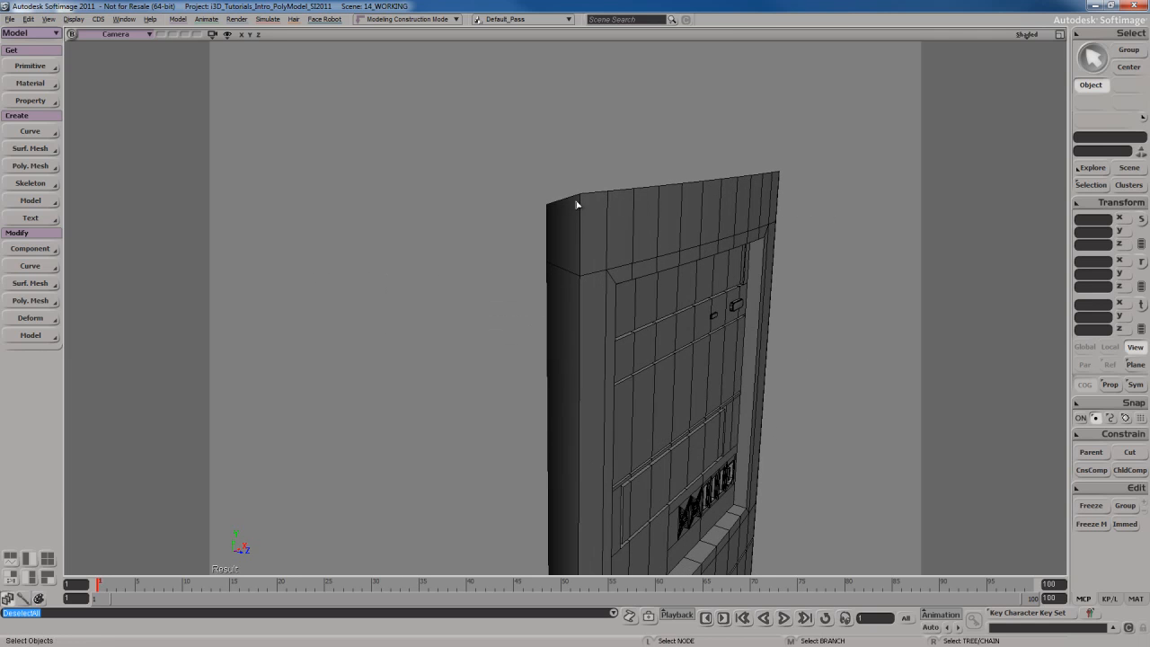
key(s)
right_drag(585, 218, 688, 269)
middle_drag(689, 270, 673, 275)
drag(673, 275, 662, 190)
right_drag(660, 263, 661, 288)
key(space)
click(592, 257)
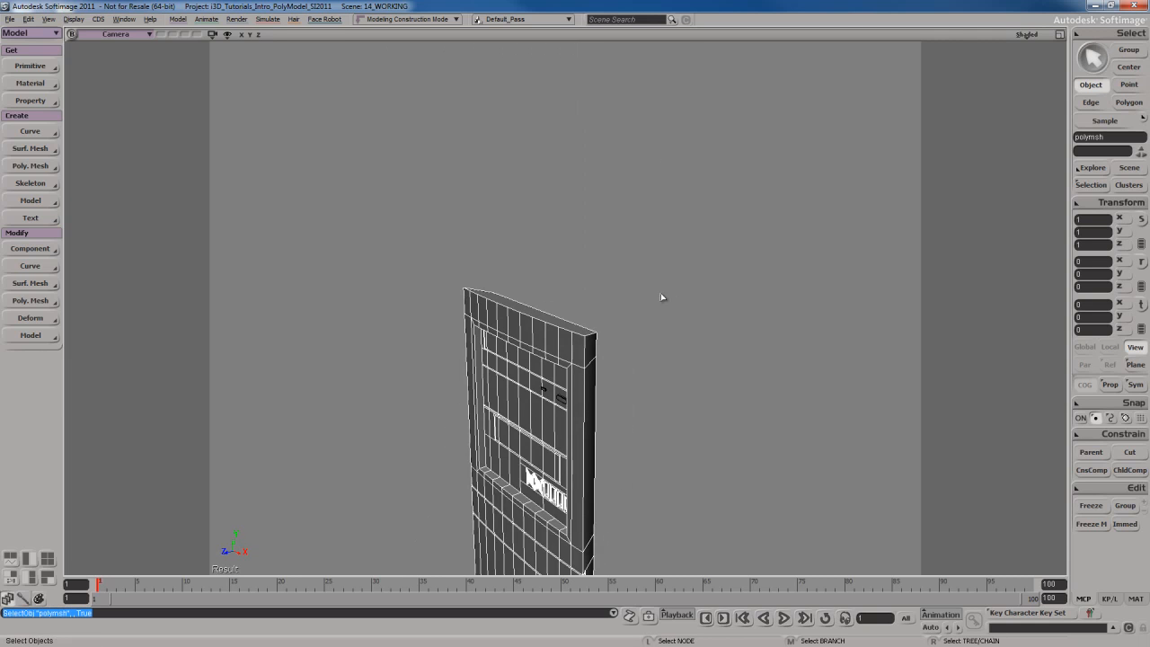
- Select the front panel's four outer corner edges running through its thickness and bevel them
scroll(661, 288, up, 5)
key(s)
key(e)
drag(647, 362, 640, 299)
right_drag(641, 299, 546, 323)
key(s)
right_drag(589, 378, 611, 333)
key(s)
shift+click(690, 293)
key(s)
right_drag(690, 293, 632, 312)
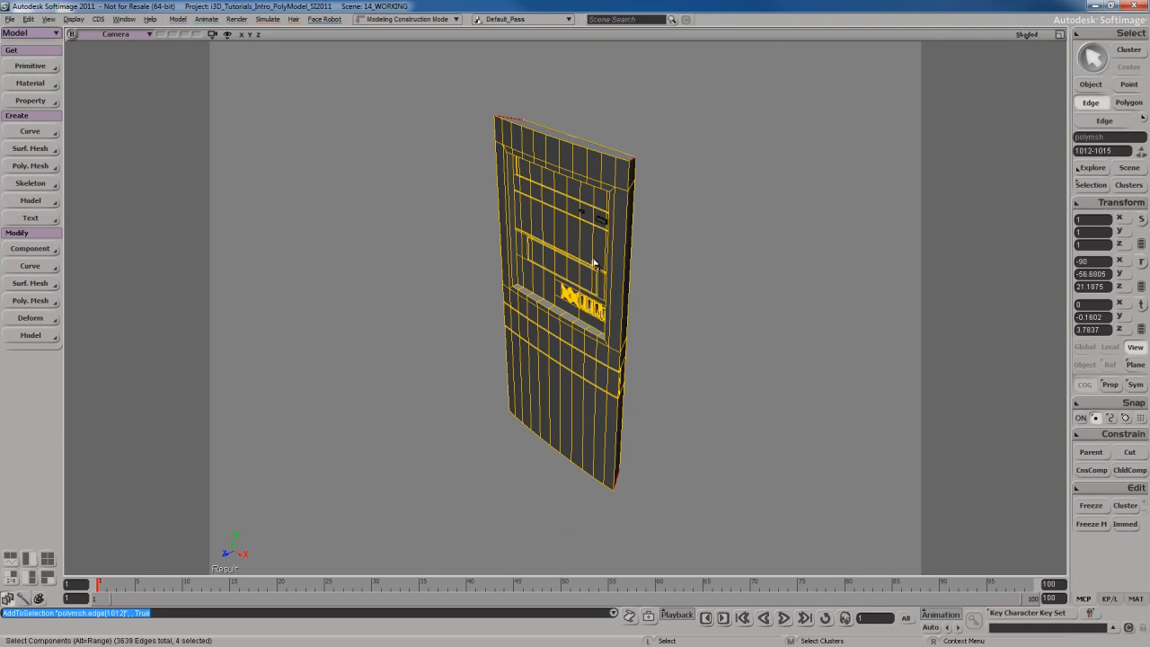
right_click(585, 214)
click(639, 369)
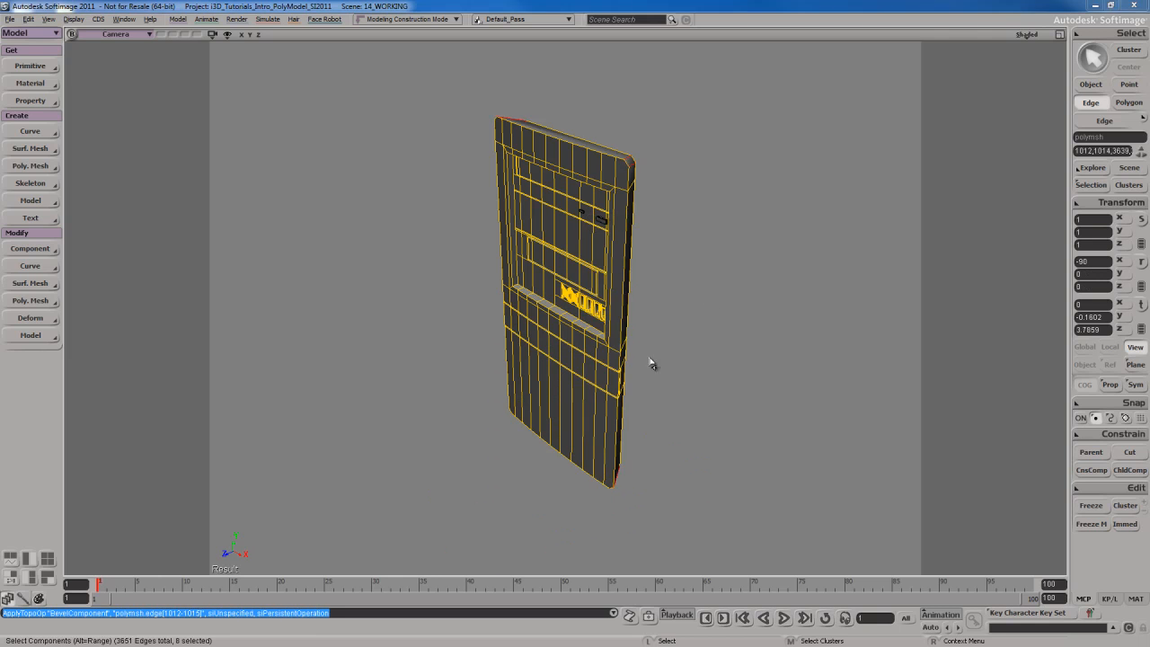
- Round the outer corner bevel with 6 subdivisions
key(s)
right_drag(713, 224, 719, 308)
scroll(718, 312, up, 3)
drag(718, 315, 667, 314)
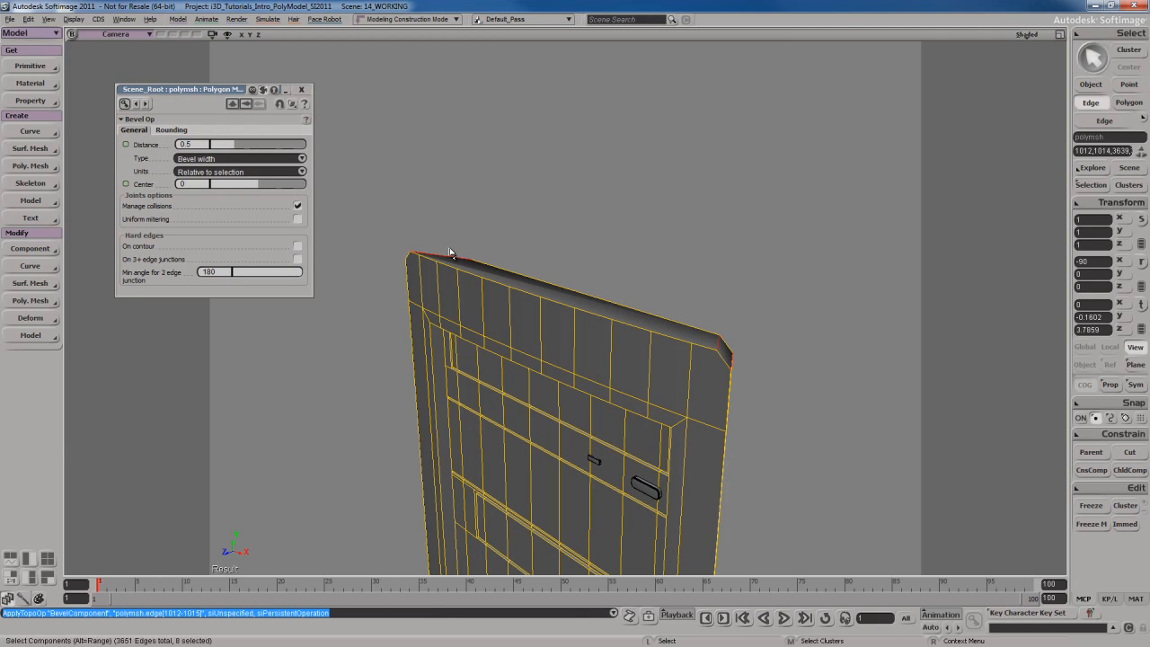
click(172, 130)
drag(220, 147, 254, 151)
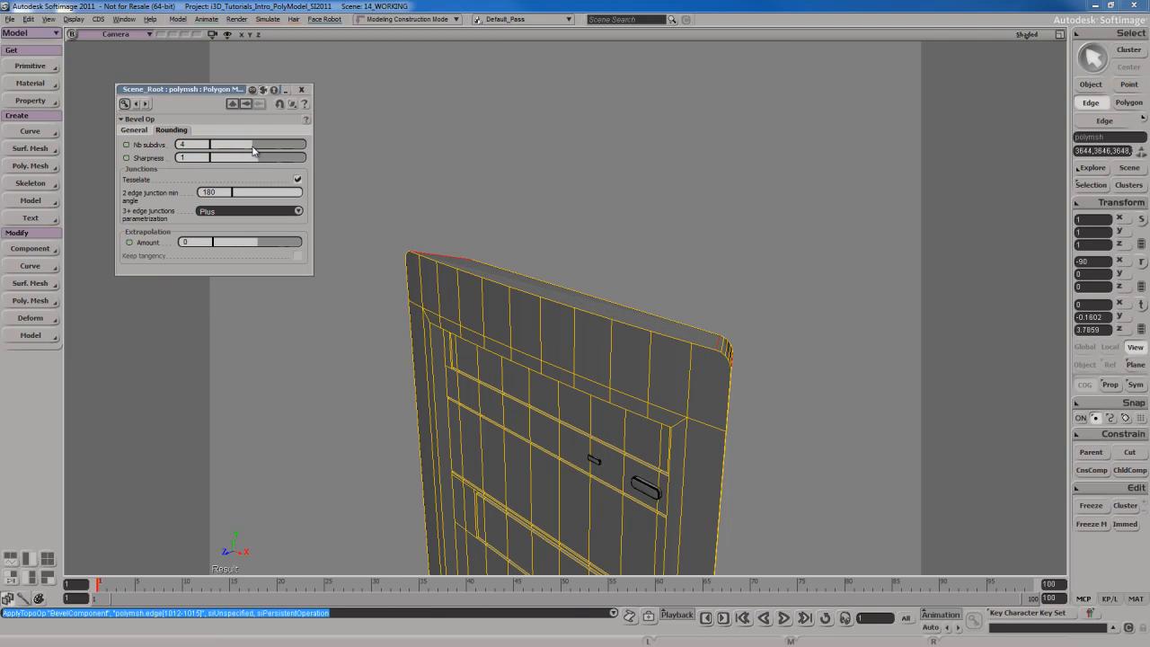
- Set the outer corner bevel's distance to 0.931, matching the rounded case corner in the front reference image
click(140, 130)
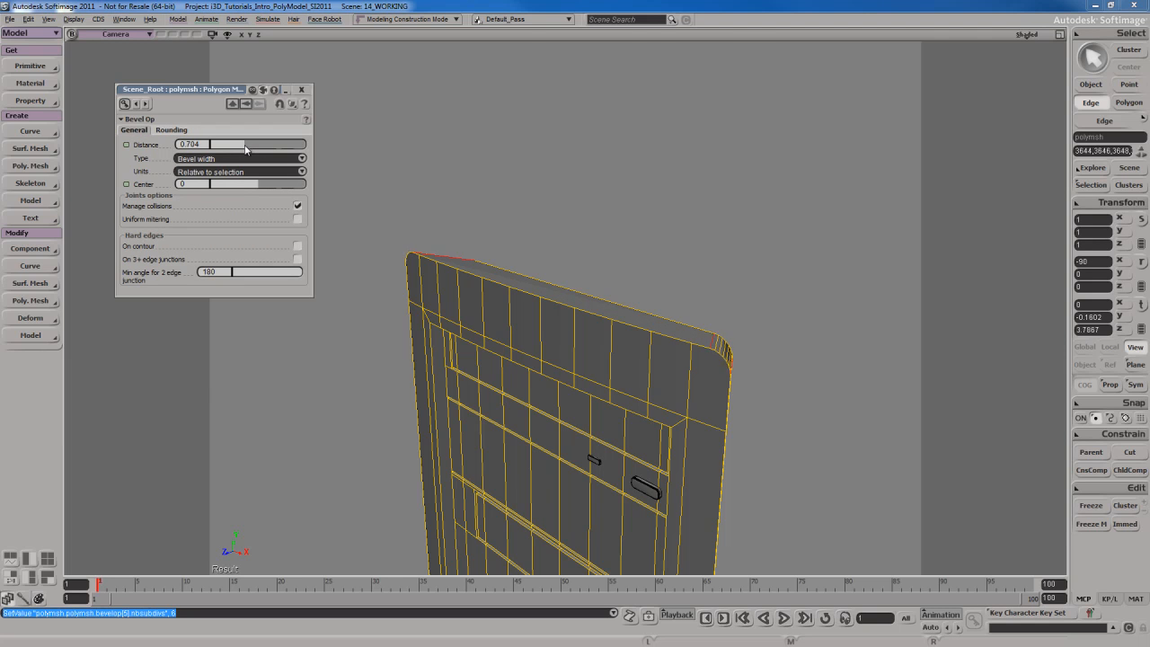
key(F12)
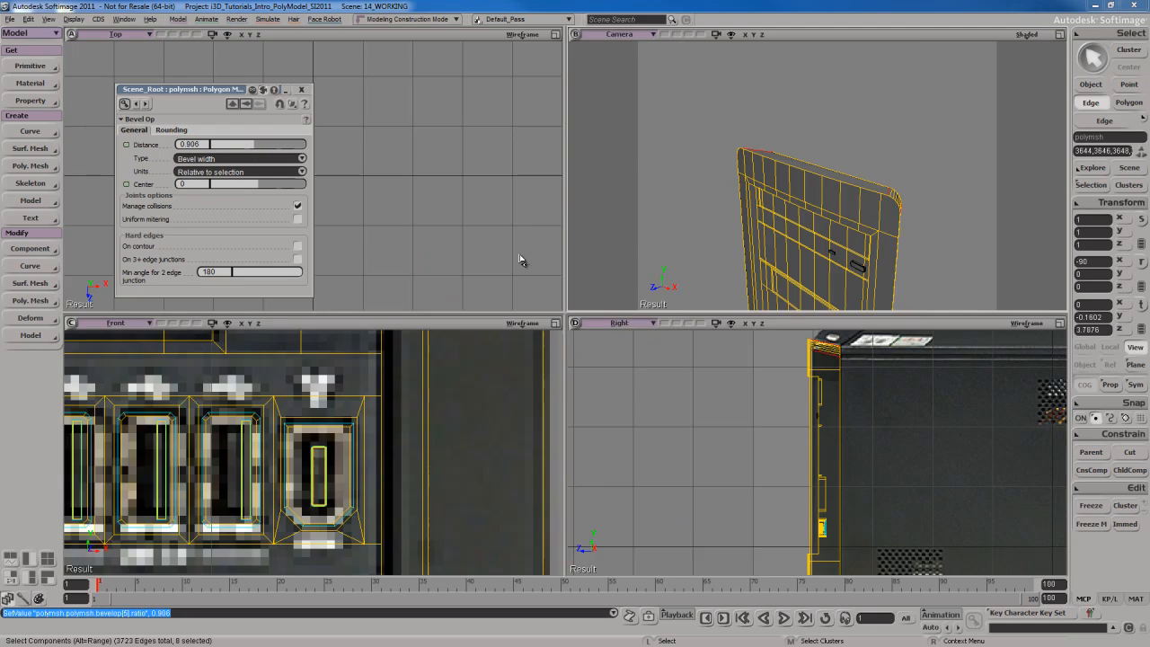
key(a)
key(s)
scroll(406, 450, up, 3)
drag(381, 378, 405, 473)
key(s)
scroll(417, 446, up, 4)
key(s)
drag(434, 401, 413, 415)
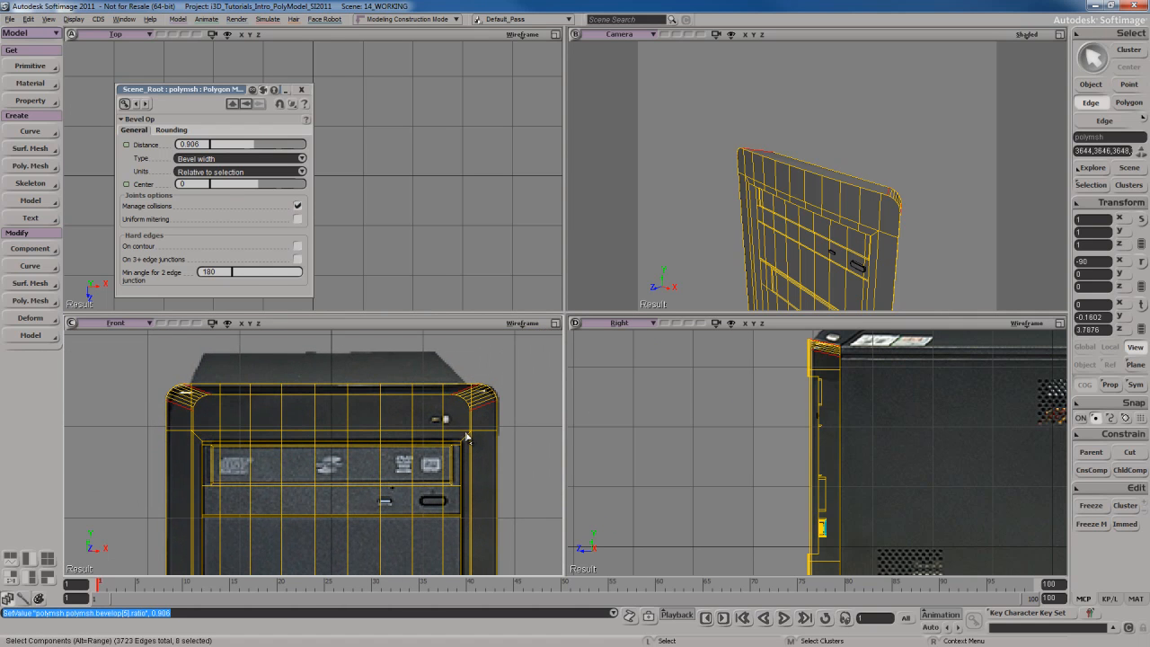
scroll(467, 434, up, 3)
key(s)
drag(539, 413, 386, 440)
scroll(411, 441, up, 2)
drag(254, 144, 221, 124)
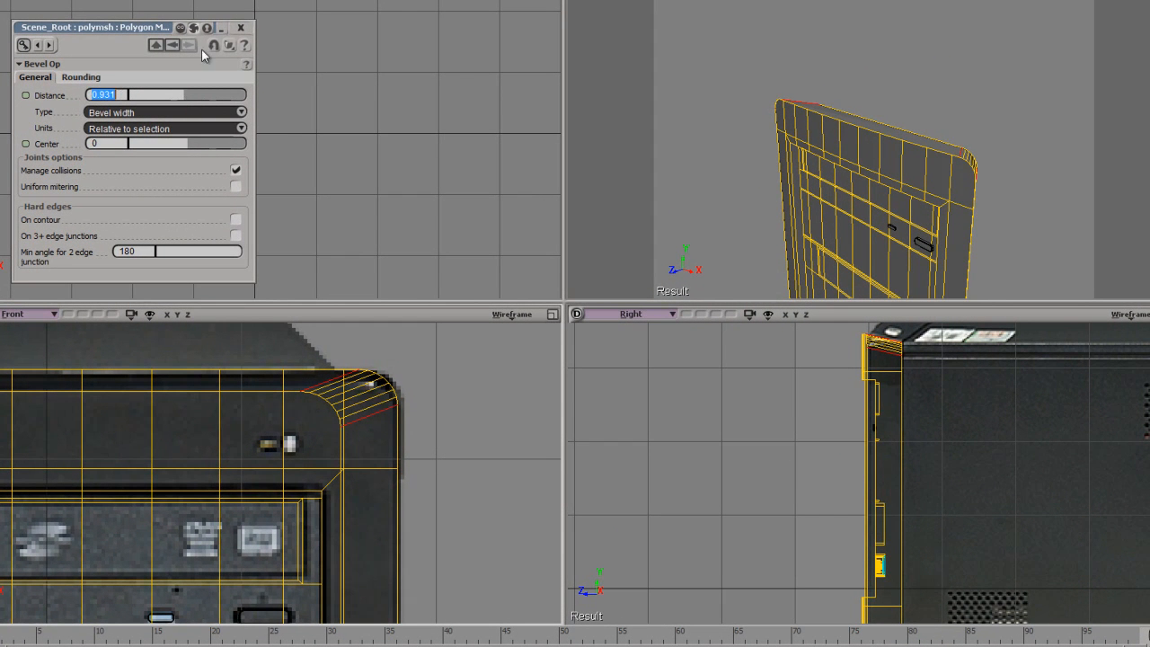
click(239, 30)
- Select the edge loop around the outer perimeter of the panel's front face and bevel it
key(s)
right_drag(784, 180, 889, 212)
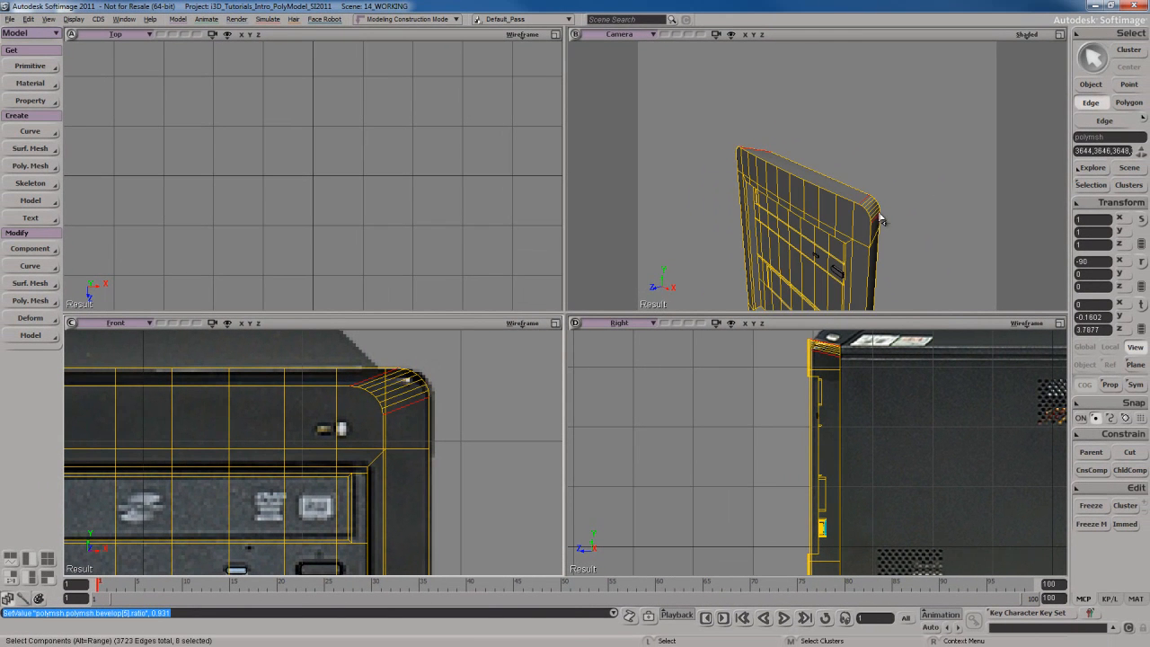
mouse_move(846, 243)
right_down()
mouse_move(887, 241)
mouse_move(863, 241)
right_up()
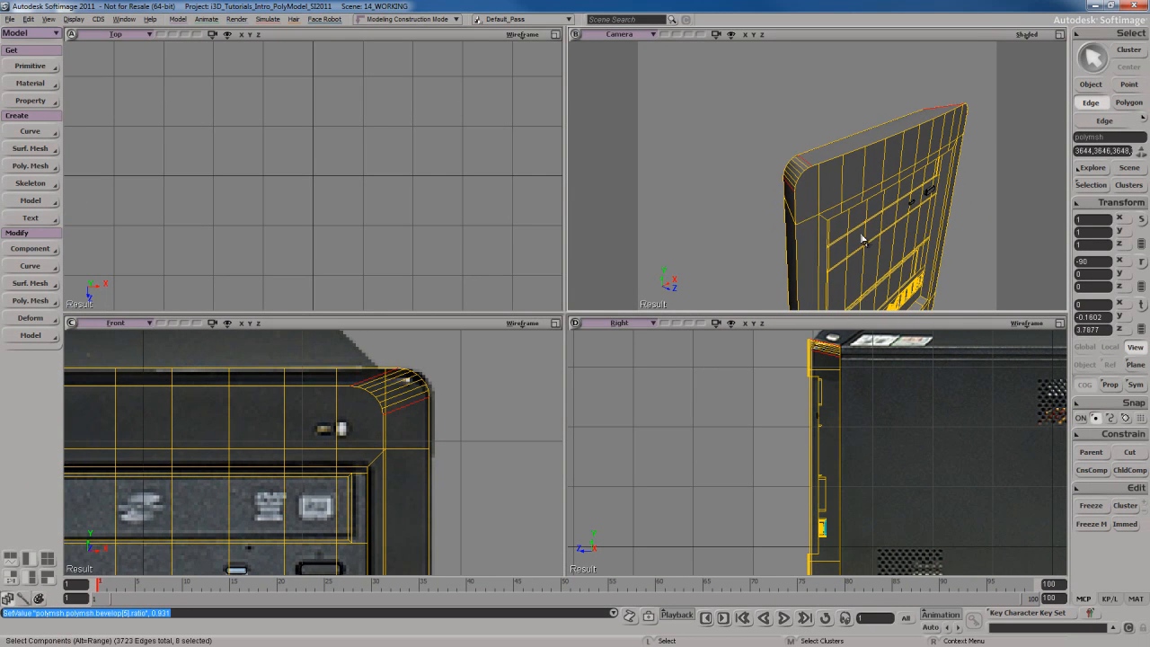
key(F12)
right_drag(643, 349, 659, 342)
key(e)
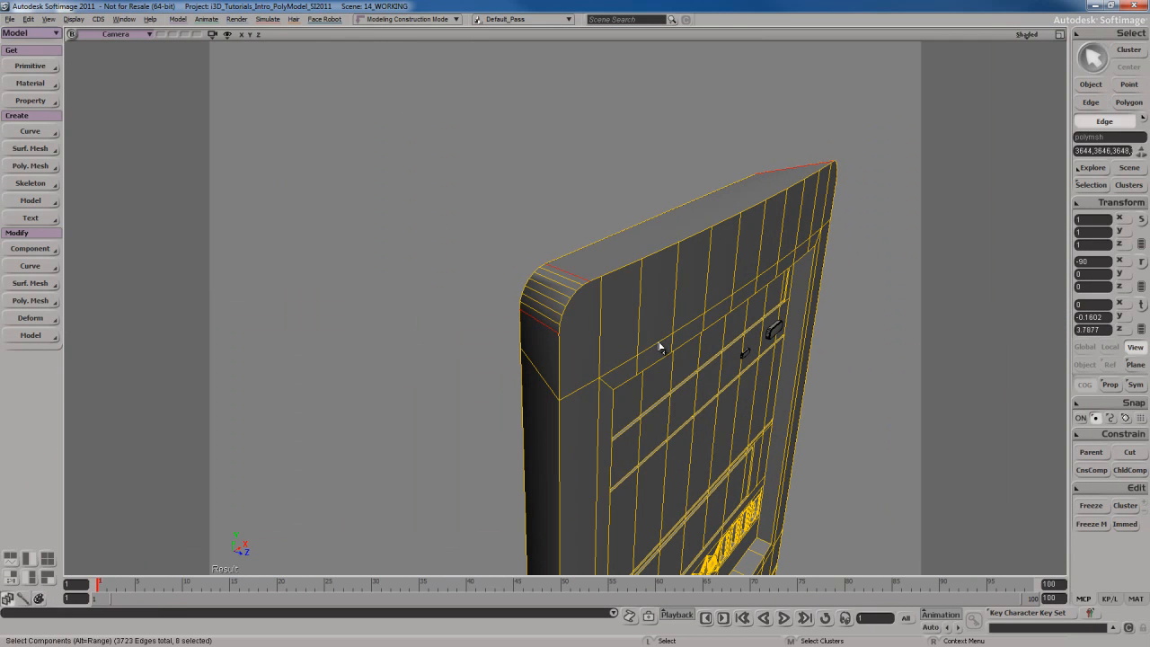
alt+middle_click(753, 223)
right_drag(740, 258, 670, 205)
click(667, 175)
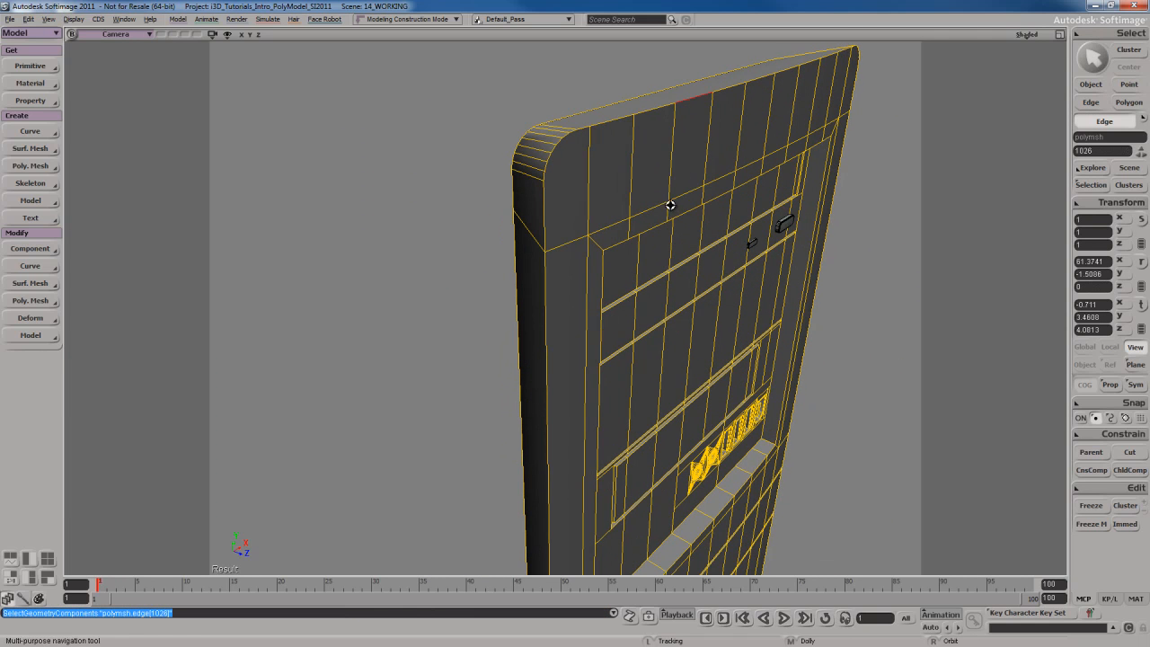
alt+middle_click(559, 344)
right_drag(578, 334, 587, 309)
shift+click(644, 220)
alt+middle_click(643, 220)
right_drag(635, 260, 621, 298)
right_drag(559, 318, 626, 325)
key(s)
right_drag(582, 358, 617, 375)
right_click(536, 262)
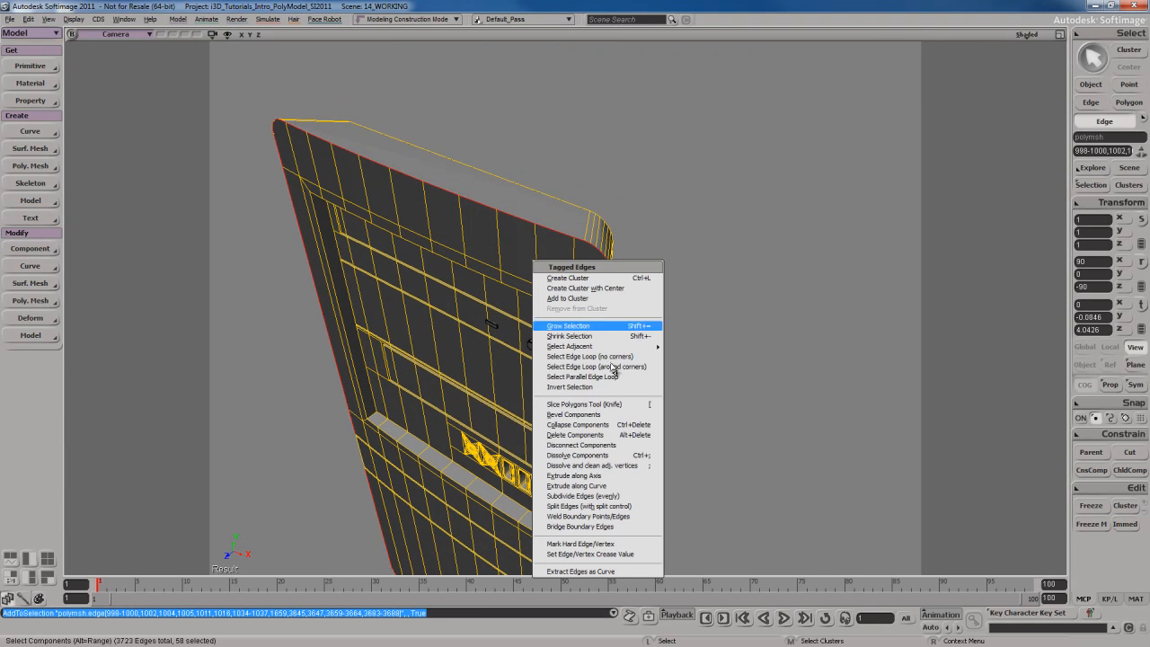
click(573, 415)
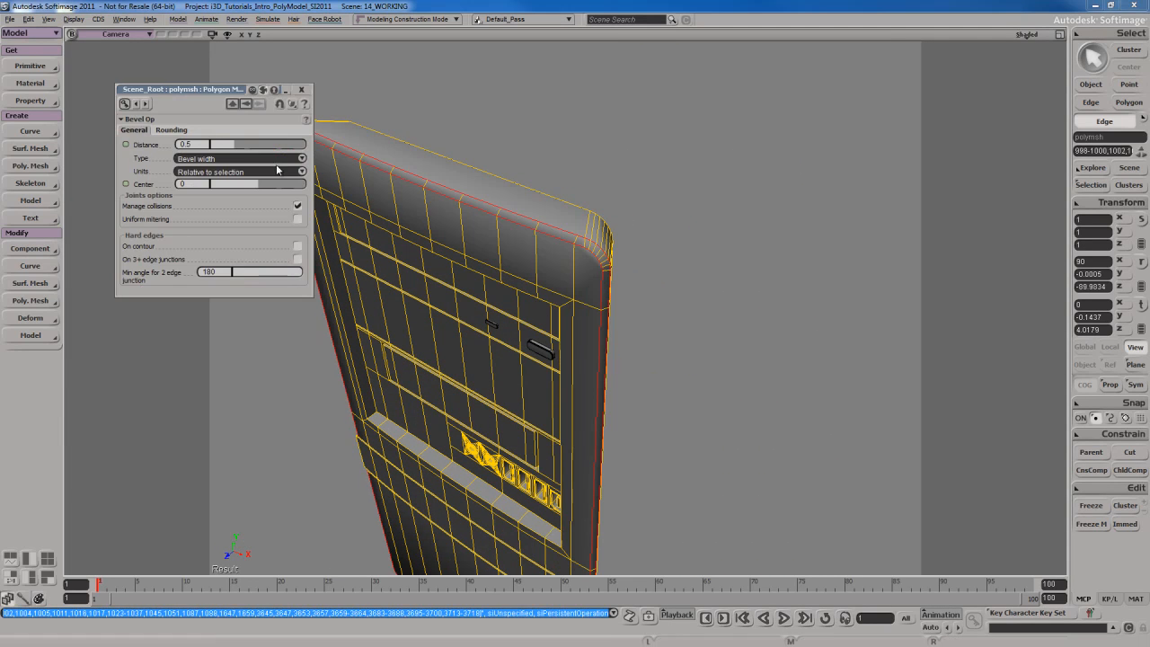
- Add rounding subdivisions to the perimeter bevel and set its distance to 0.541
click(172, 130)
click(240, 146)
mouse_move(243, 151)
mouse_down()
mouse_move(260, 152)
mouse_move(237, 148)
mouse_up()
click(134, 130)
- Preview the panel's rounded upper corner in a render region and examine the bevel shading
middle_drag(596, 311, 450, 159)
drag(411, 119, 629, 286)
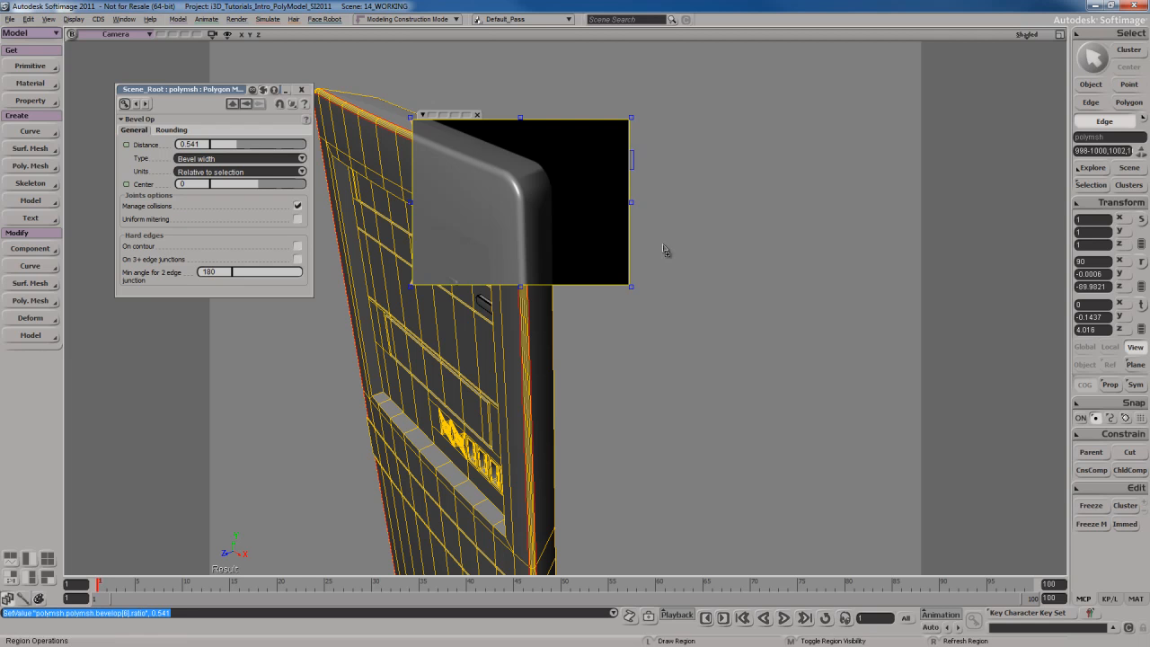
key(q)
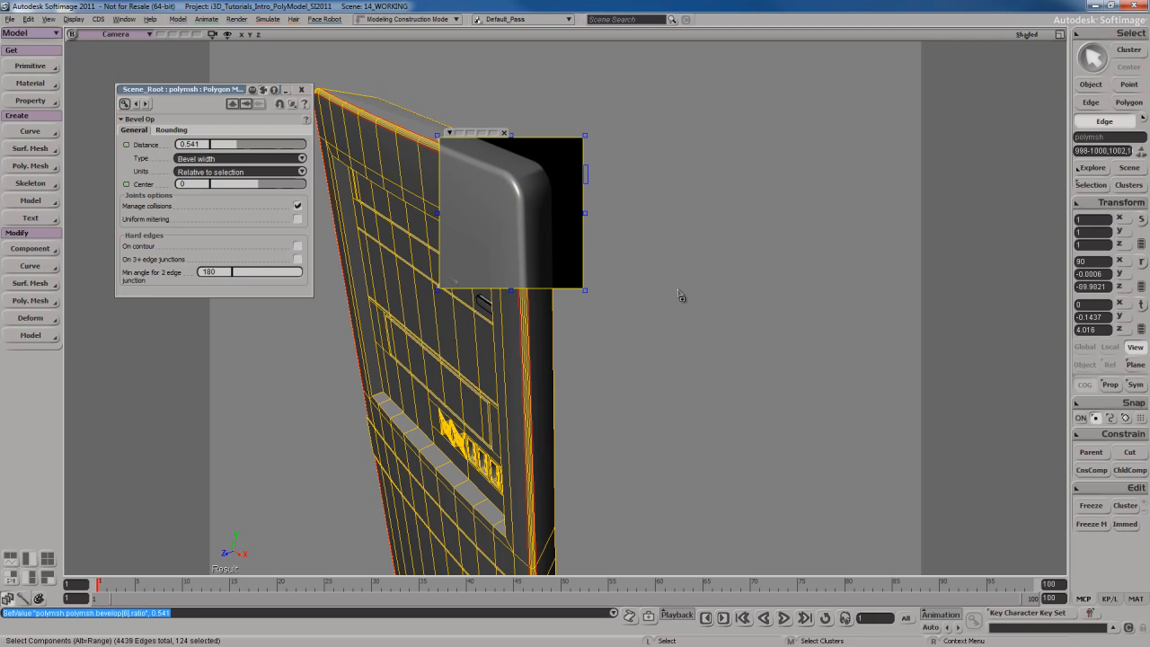
key(q)
- Select the two vertical front corner edges of the recessed band across the panel and bevel them
key(s)
right_drag(331, 154, 530, 347)
click(548, 343)
key(s)
shift+click(609, 357)
right_click(662, 309)
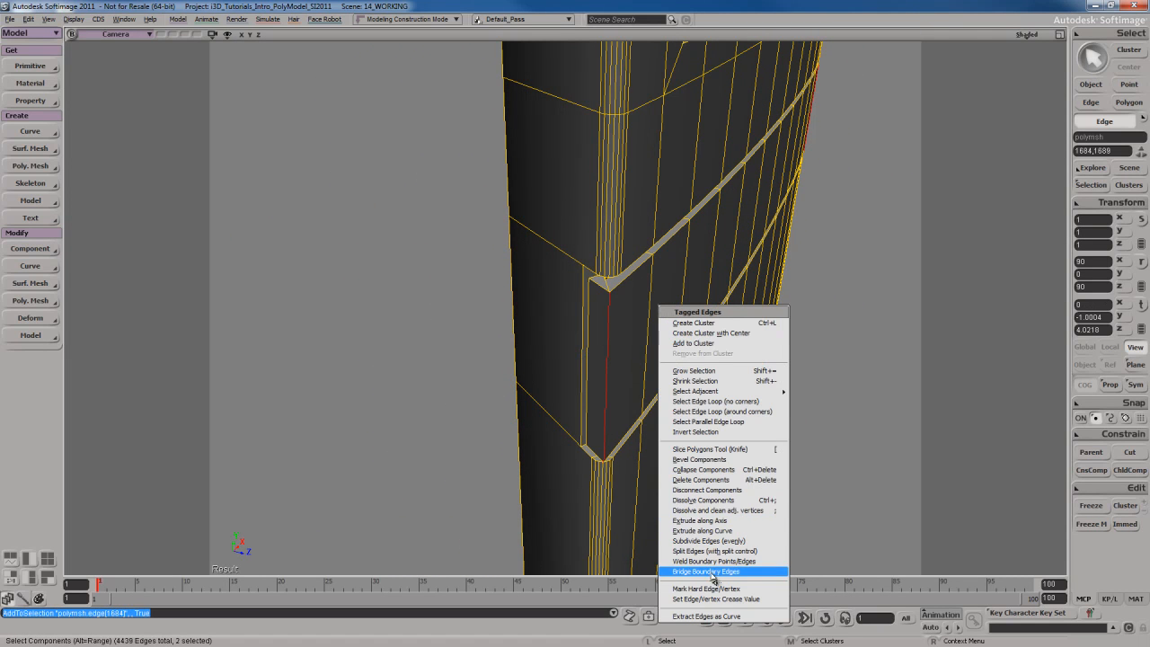
click(708, 463)
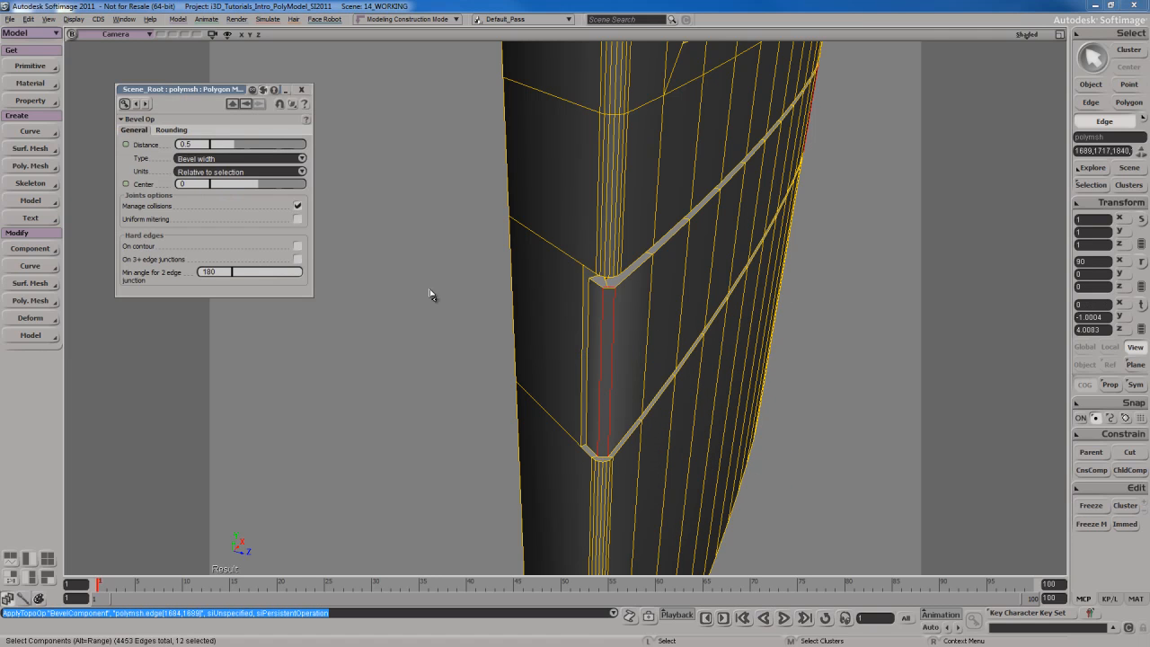
- Round the recessed band's corner bevel with 6 subdivisions and set its distance to 1.157
click(172, 131)
drag(225, 144, 260, 151)
click(140, 131)
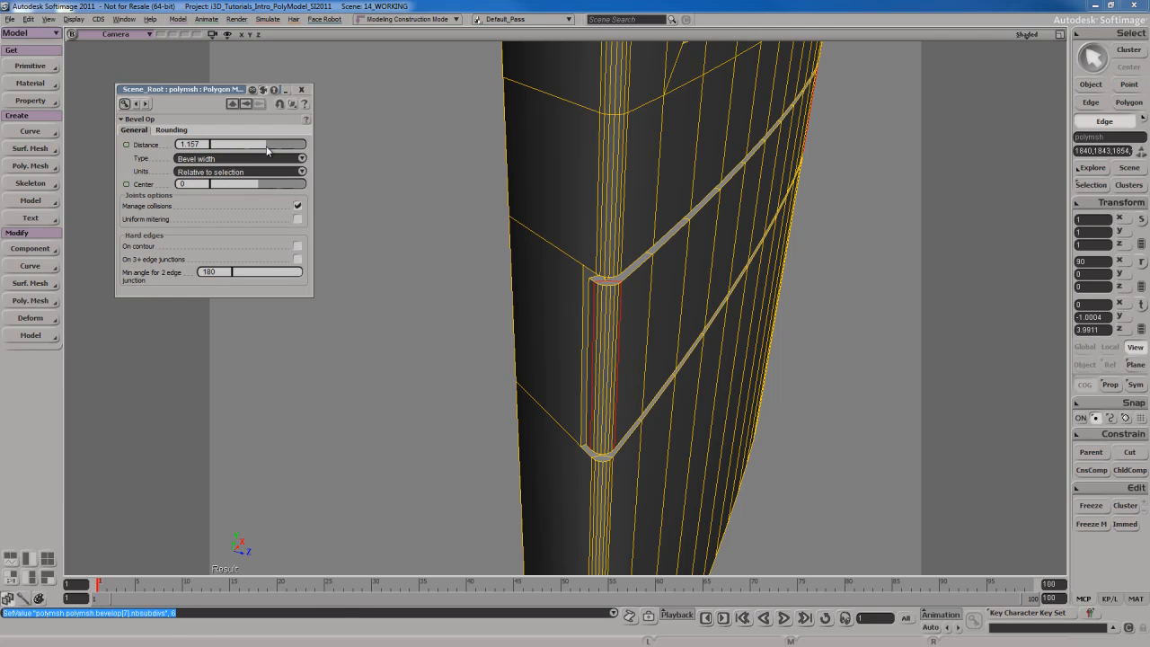
click(302, 90)
- Preview the recessed band's beveled corner in a render region
middle_drag(549, 336, 617, 337)
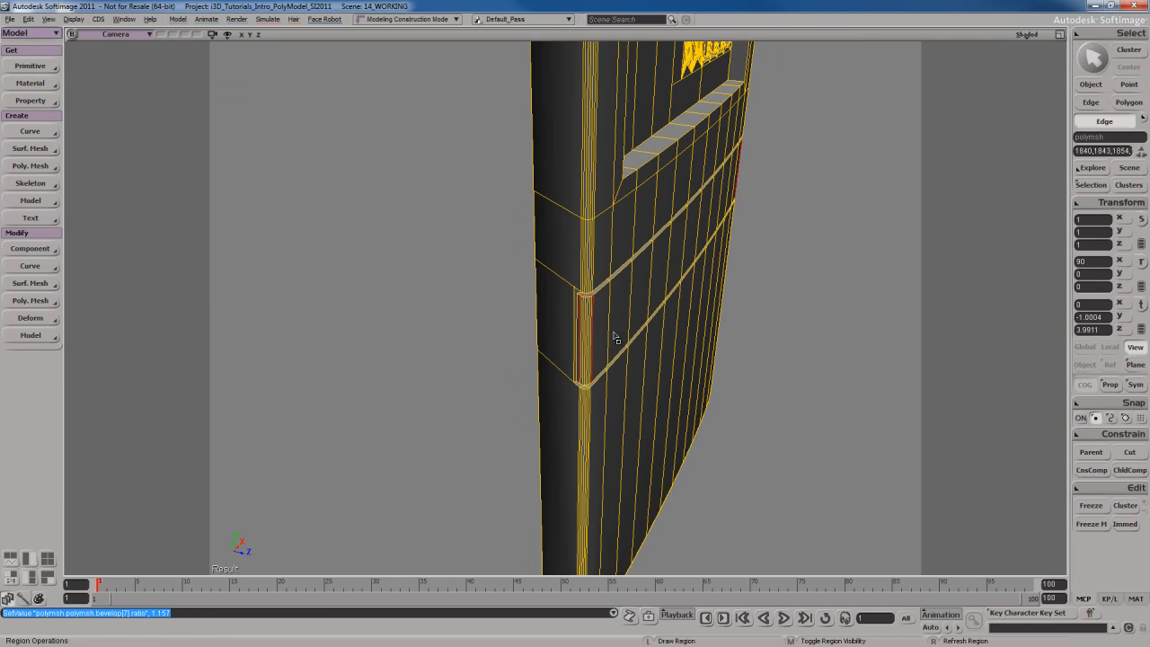
drag(655, 420, 661, 424)
middle_drag(754, 347, 598, 288)
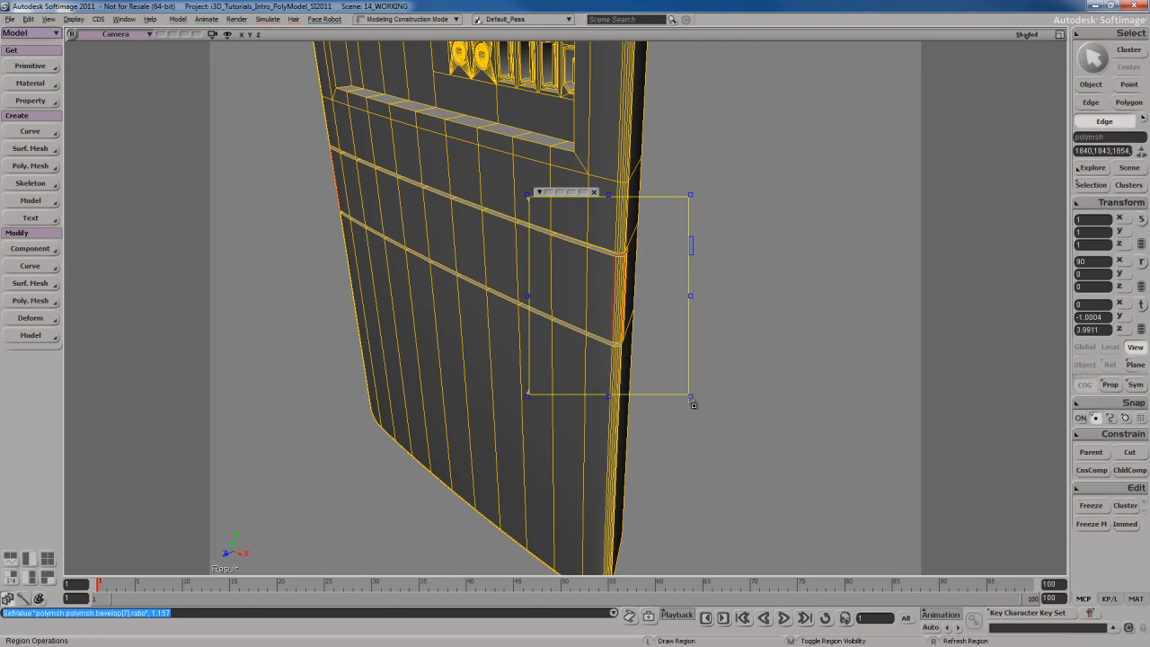
middle_click(732, 320)
right_drag(731, 321, 678, 374)
- Select the two lower corner edges of the drive bay recess and bevel them
scroll(679, 376, up, 3)
drag(762, 418, 714, 384)
scroll(718, 385, up, 2)
key(s)
right_drag(719, 350, 555, 368)
key(s)
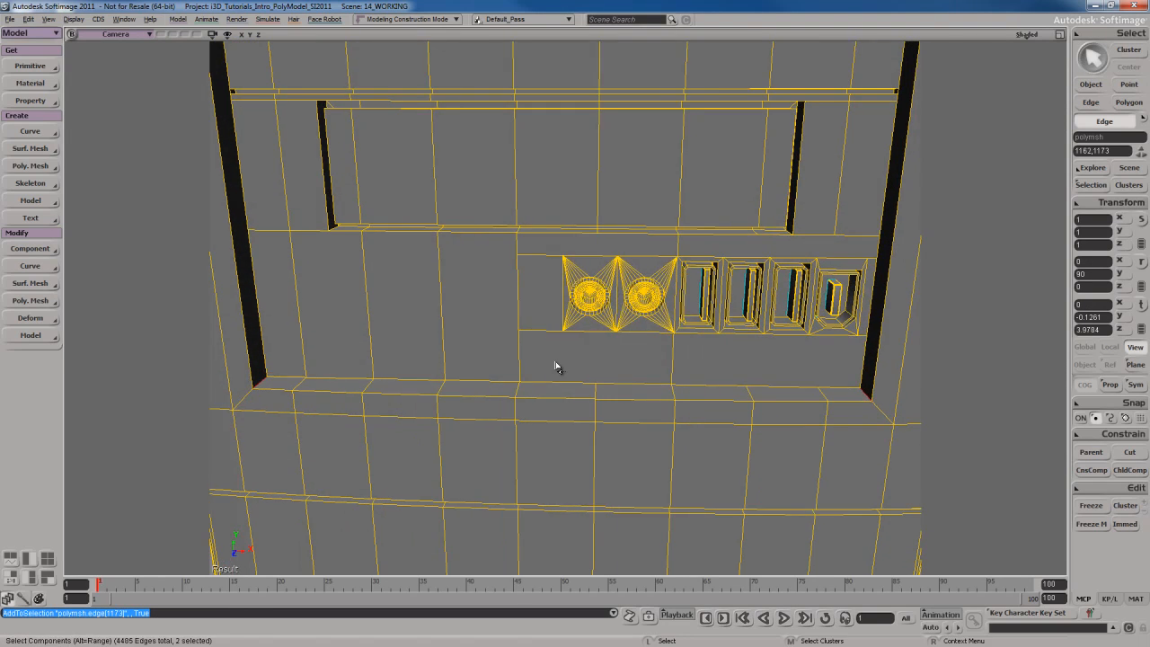
right_click(555, 365)
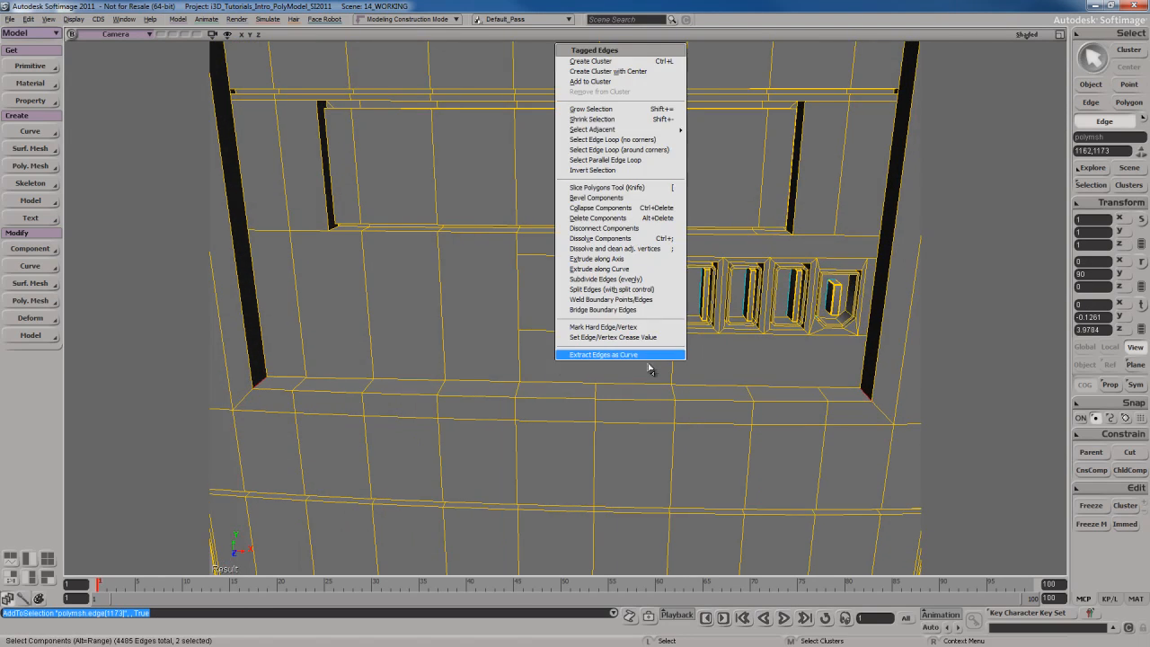
click(620, 198)
- Set the recess corner bevel to 4 subdivisions and distance 2, then compare it with the front reference image
click(171, 130)
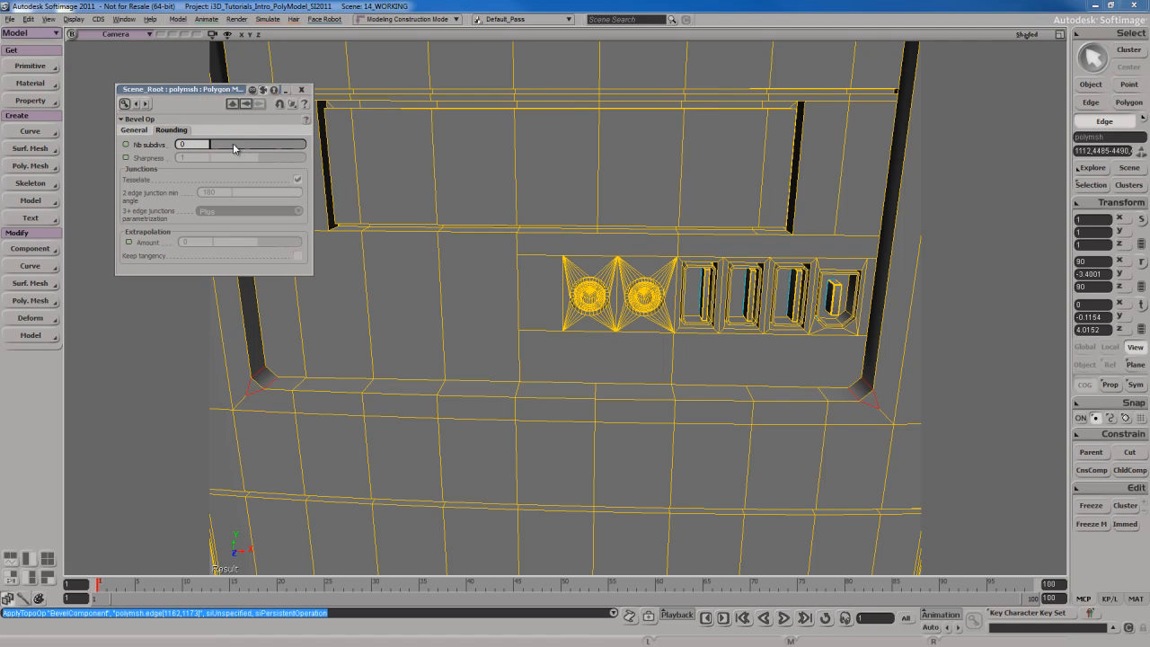
click(243, 146)
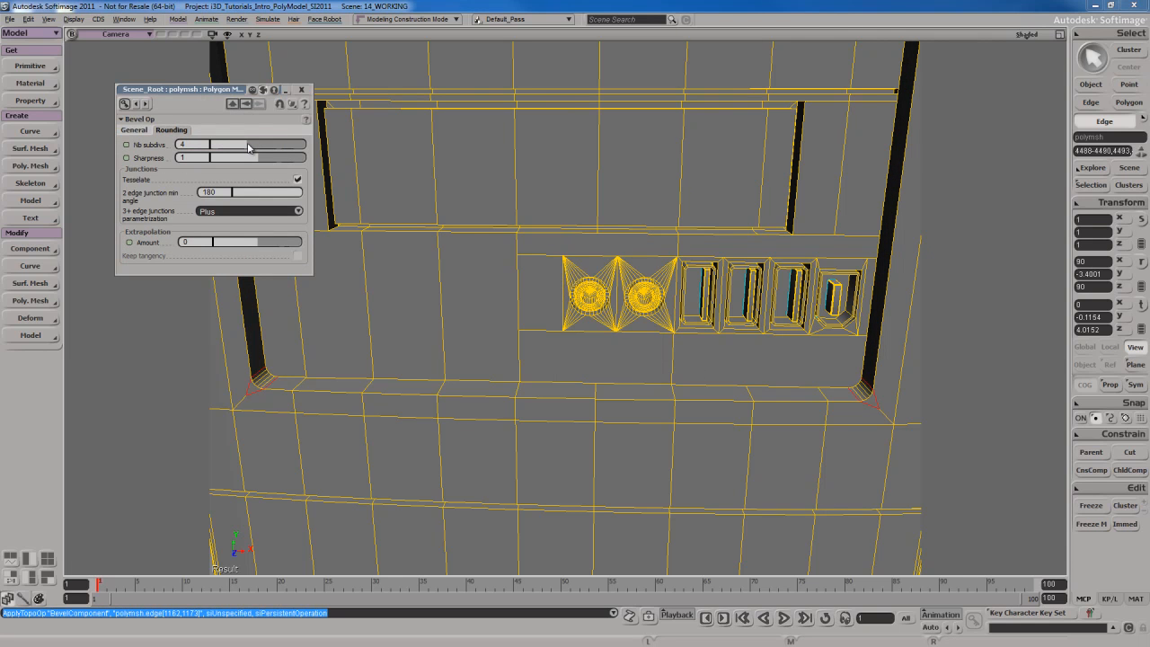
click(136, 130)
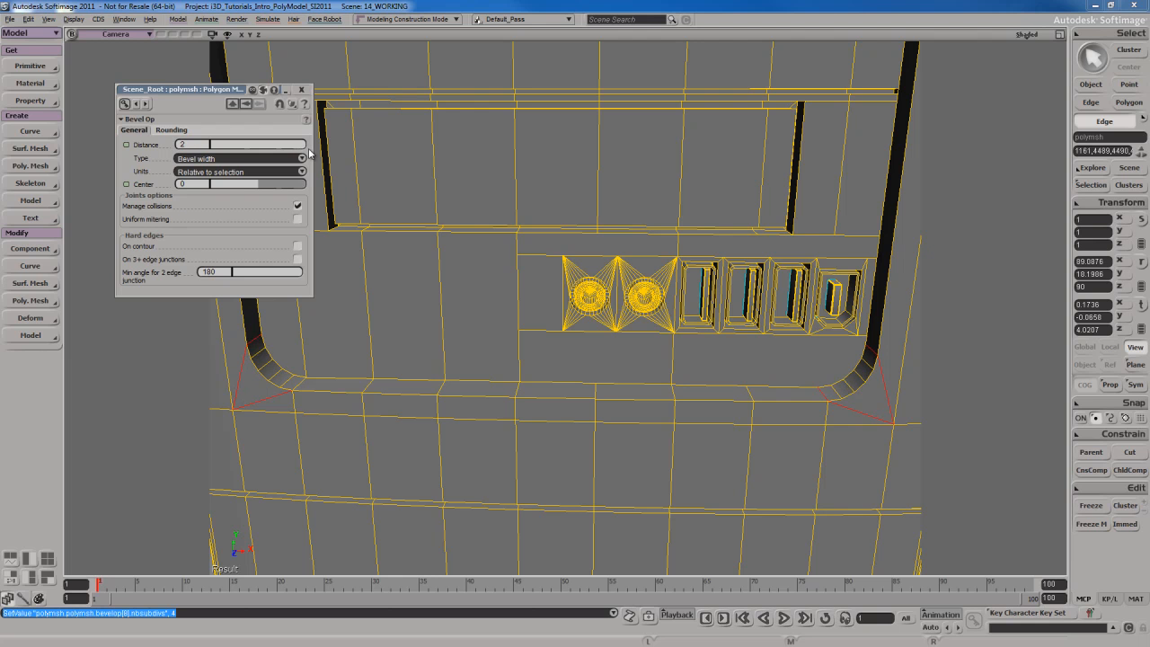
key(s)
right_drag(413, 301, 443, 333)
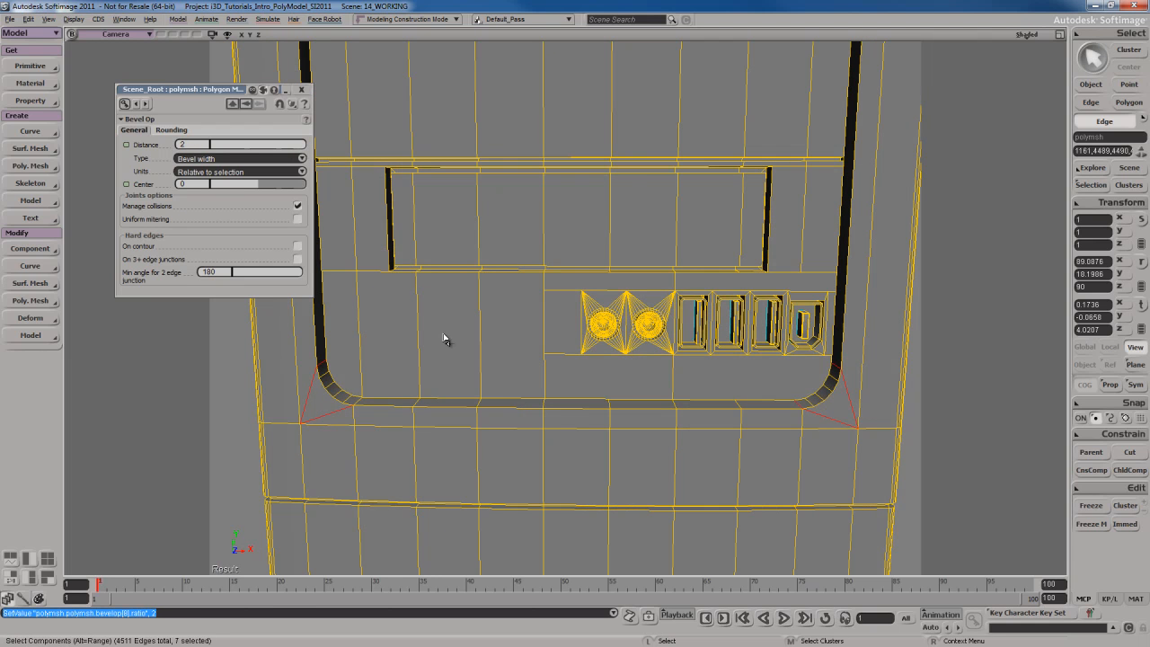
key(F12)
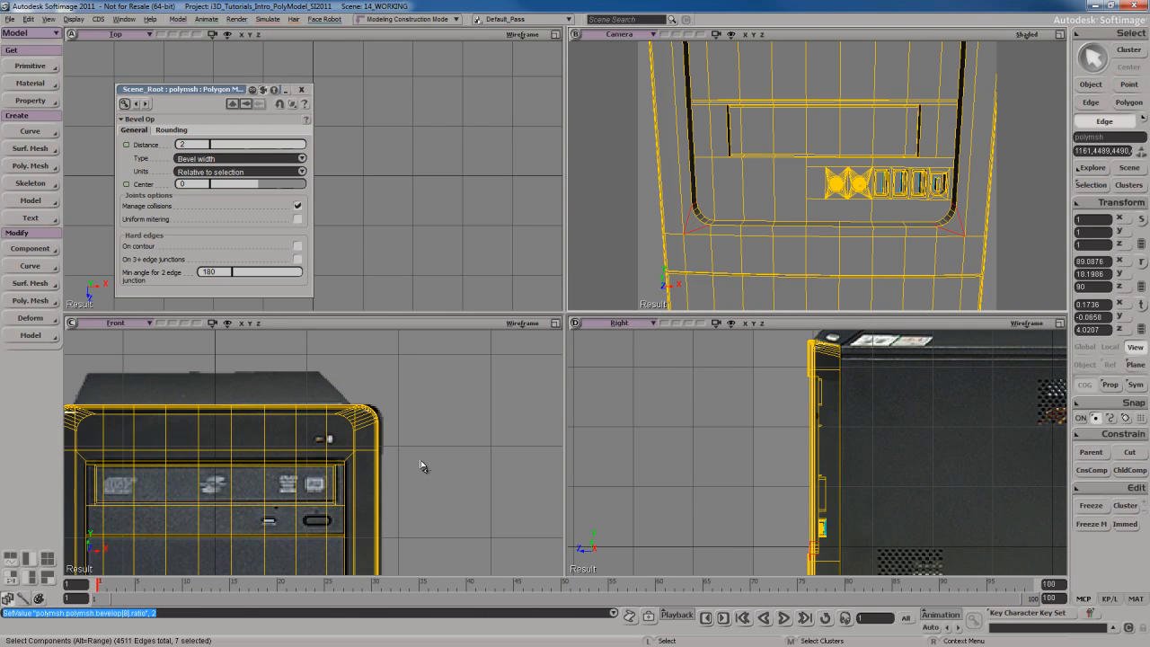
drag(330, 508, 476, 373)
drag(429, 539, 420, 454)
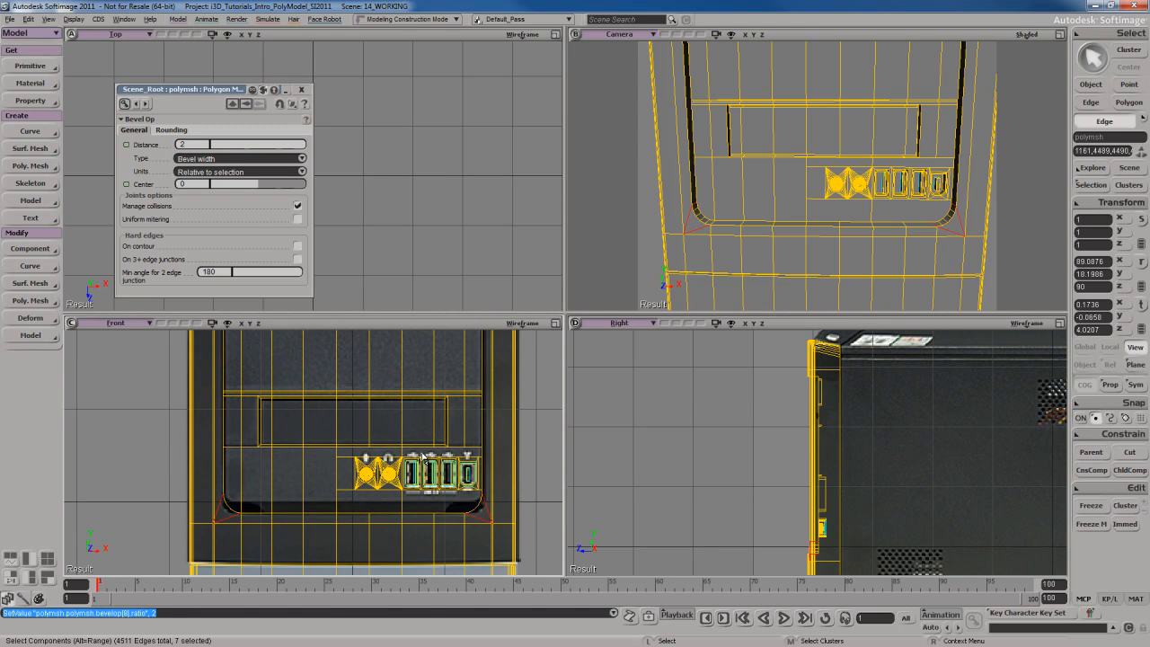
key(F12)
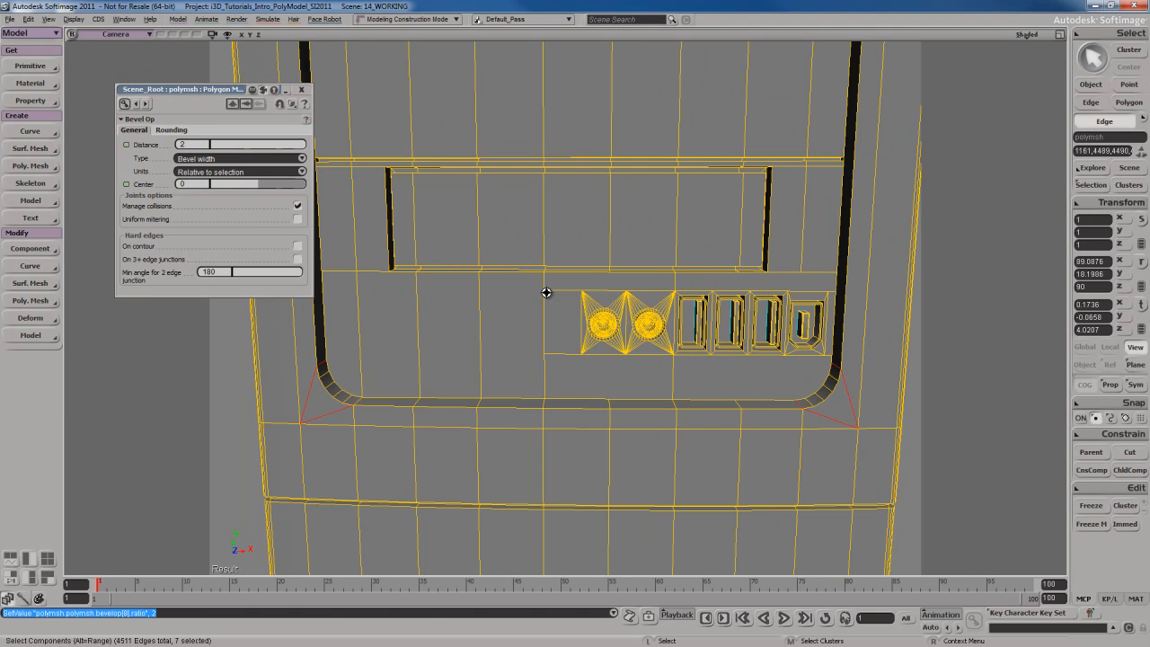
- Smooth the drive bay recess's lower corners by setting the bevel rounding to 10 subdivisions
key(s)
drag(504, 276, 570, 310)
click(172, 130)
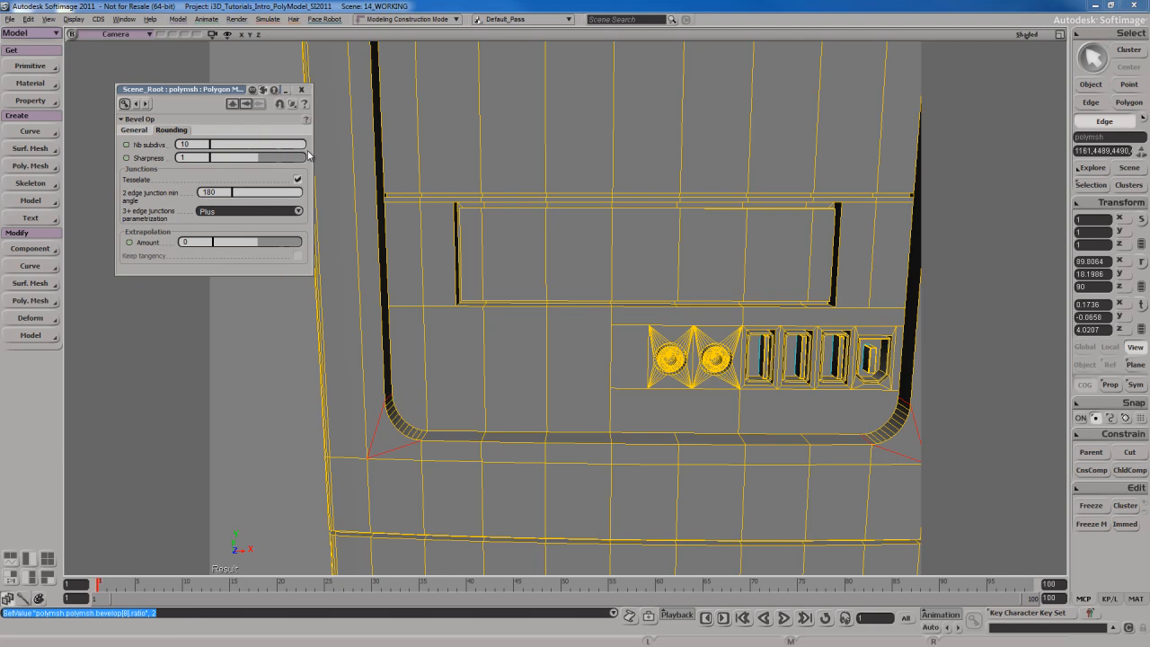
key(s)
drag(635, 295, 608, 365)
middle_drag(608, 365, 609, 329)
mouse_move(608, 329)
right_down()
mouse_move(596, 298)
mouse_move(611, 308)
mouse_move(605, 323)
right_up()
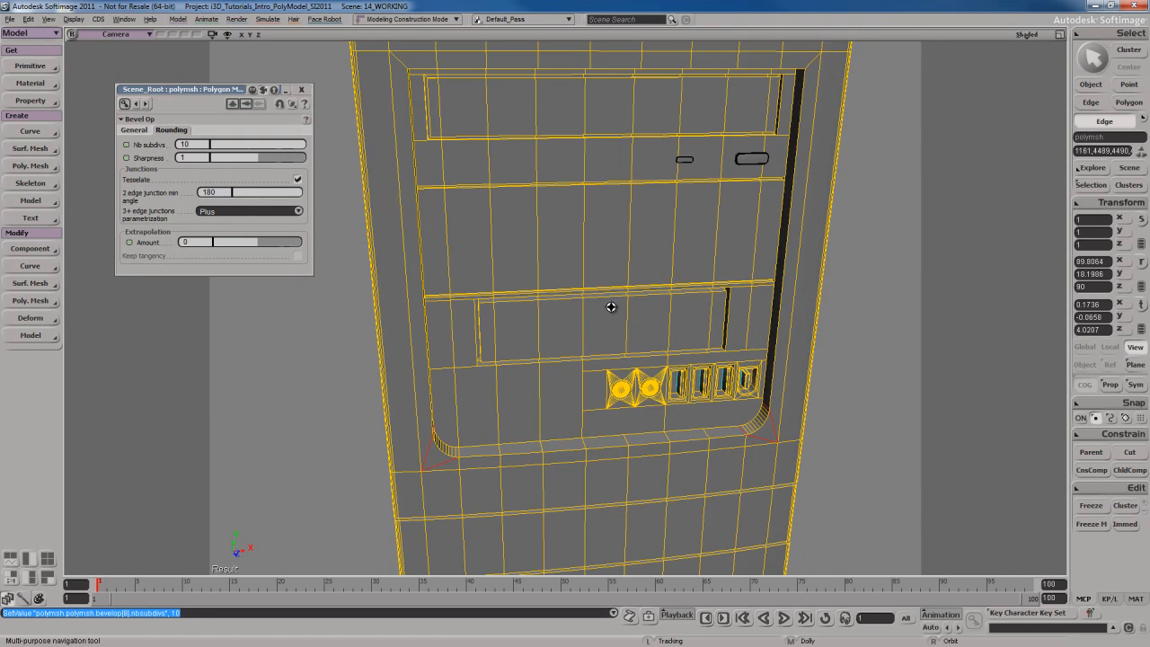
- Select the two upper corner edges of the drive bay recess and bevel them
middle_drag(605, 324, 611, 326)
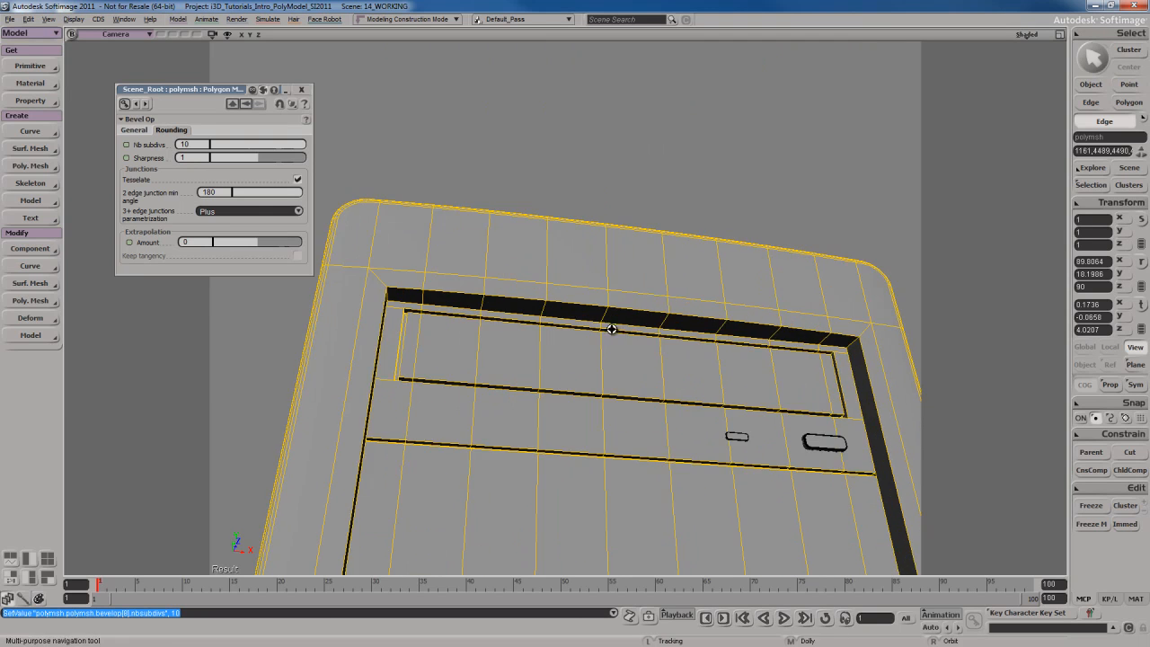
key(s)
drag(773, 362, 642, 344)
middle_drag(642, 344, 605, 330)
right_drag(605, 331, 642, 346)
middle_drag(641, 347, 638, 348)
key(s)
right_drag(637, 348, 639, 359)
click(676, 318)
key(s)
right_drag(675, 326, 603, 351)
middle_drag(603, 351, 560, 354)
right_drag(560, 355, 570, 365)
shift+click(314, 365)
right_click(465, 330)
click(520, 170)
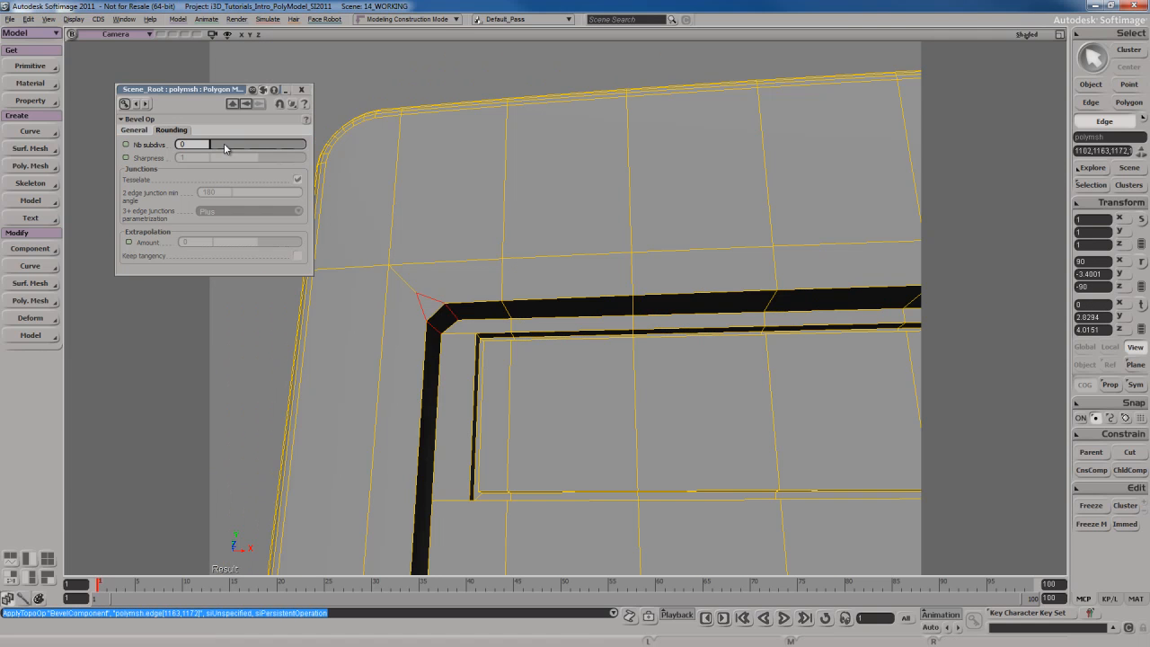
- Set the upper corner bevel's rounding to 6 subdivisions, and undo the last value change made after it
mouse_move(225, 148)
mouse_down()
mouse_move(249, 149)
mouse_move(239, 149)
mouse_up()
click(134, 130)
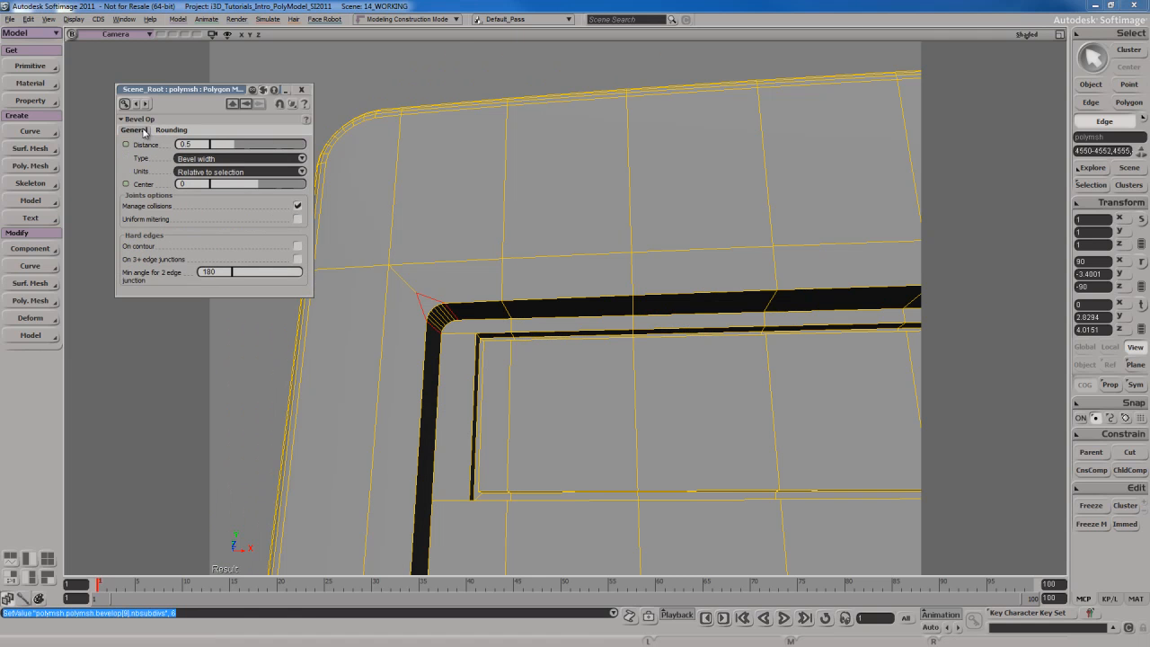
key(ctrl+z)
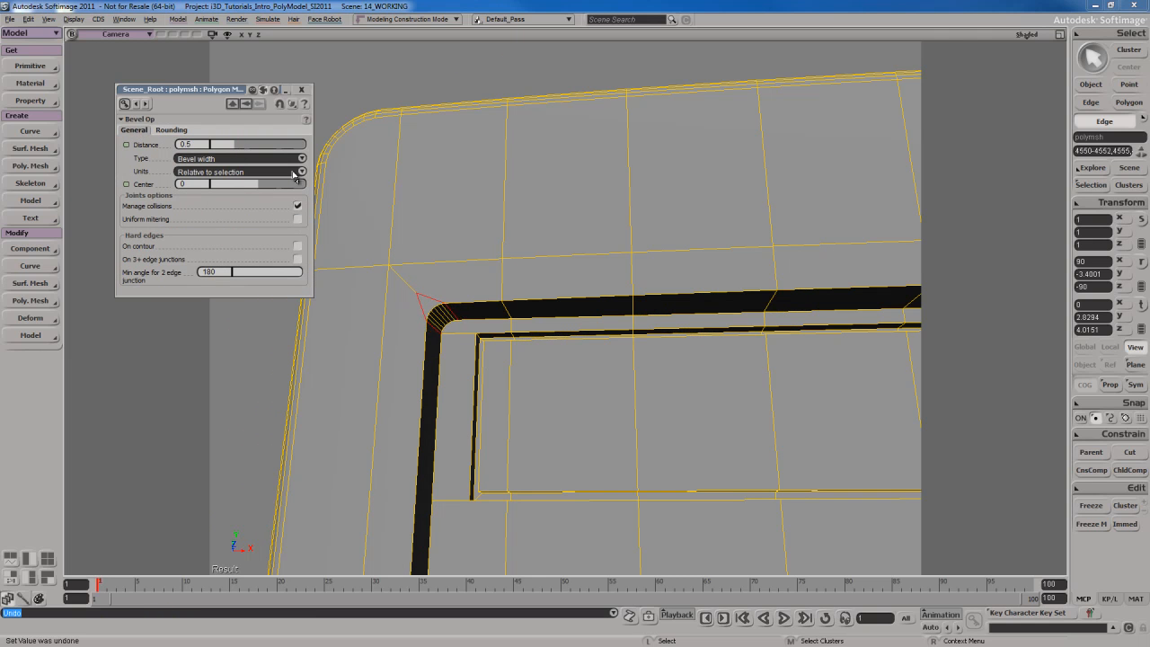
- Examine the rounded upper corners of the drive bay recess against the rest of the front panel
drag(549, 308, 557, 322)
right_drag(556, 322, 557, 316)
scroll(557, 321, down, 4)
drag(728, 386, 588, 321)
right_drag(588, 321, 617, 339)
drag(670, 359, 643, 339)
right_drag(643, 339, 635, 333)
right_drag(686, 365, 686, 326)
drag(770, 352, 708, 297)
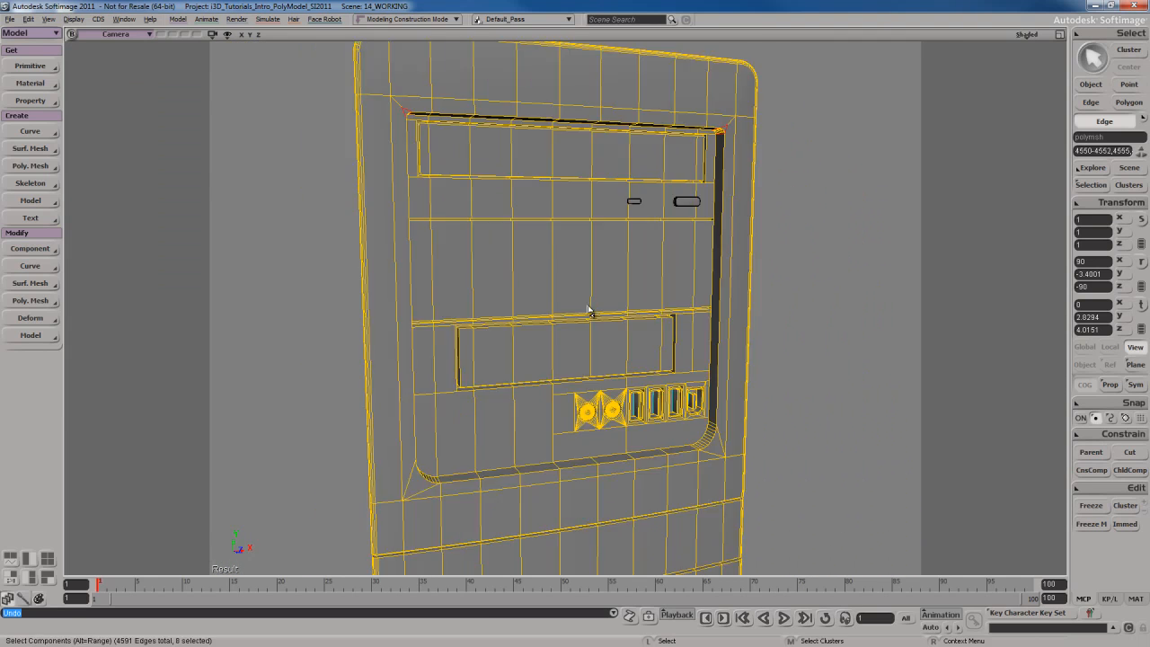
- Preview the shading of the front panel's top face and rounded top edge in a render region from a steep side angle
right_drag(591, 308, 627, 329)
mouse_move(625, 330)
right_down()
mouse_move(617, 297)
mouse_move(626, 336)
mouse_move(546, 354)
mouse_move(608, 357)
mouse_move(578, 326)
mouse_move(605, 361)
mouse_move(516, 303)
right_up()
key(q)
drag(419, 158, 697, 412)
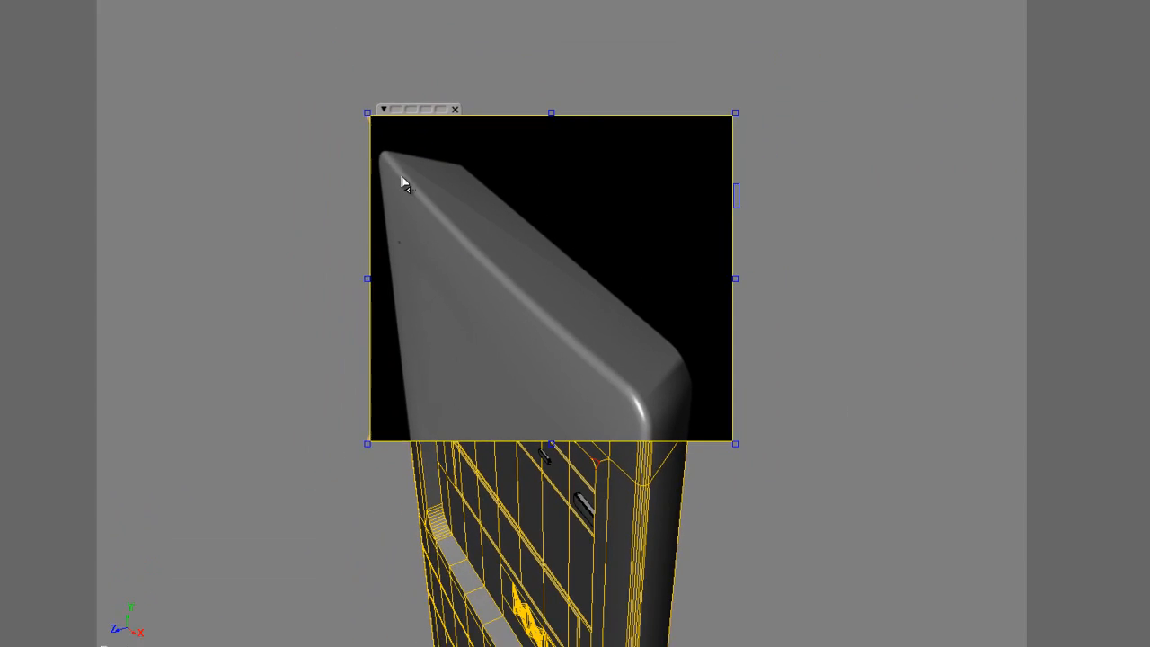
key(s)
mouse_move(660, 314)
right_down()
mouse_move(688, 372)
mouse_move(668, 404)
mouse_move(524, 288)
right_up()
key(q)
drag(384, 169, 681, 479)
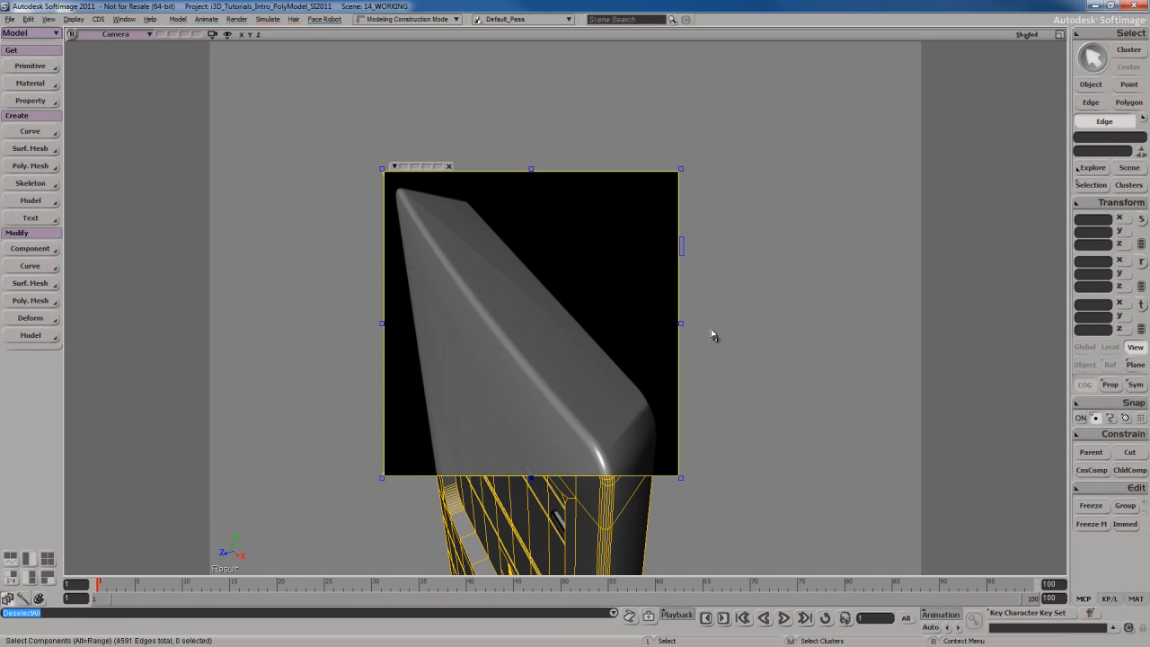
key(q)
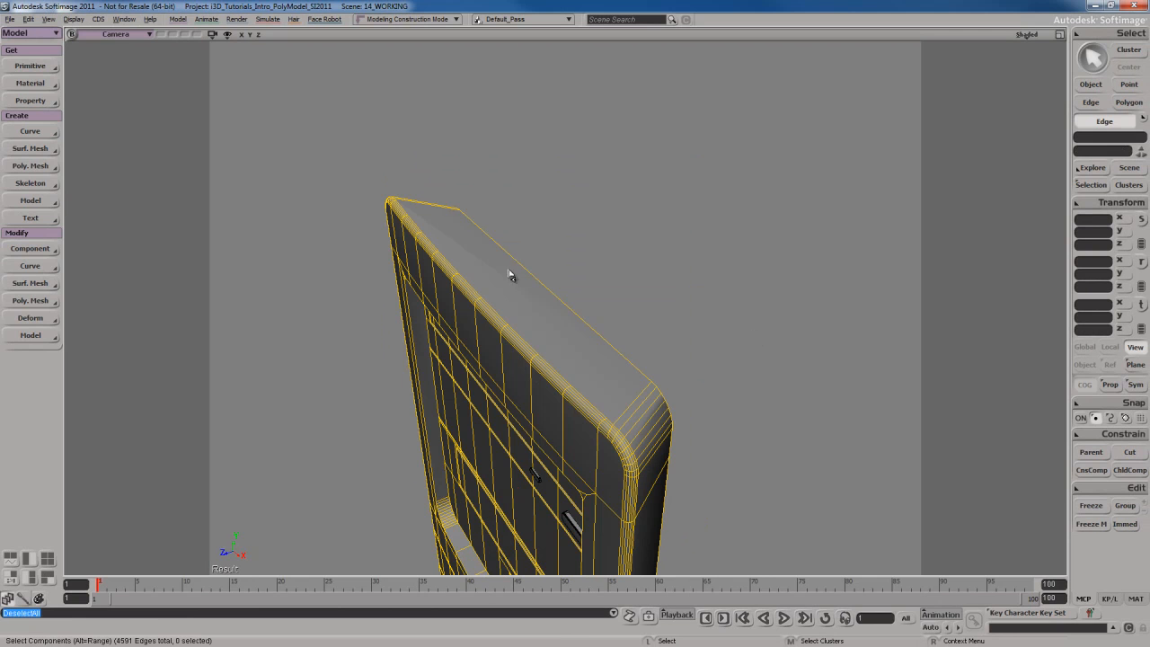
- Select the long polygon on the panel's top face and store a render region snapshot of its shading
key(y)
click(557, 322)
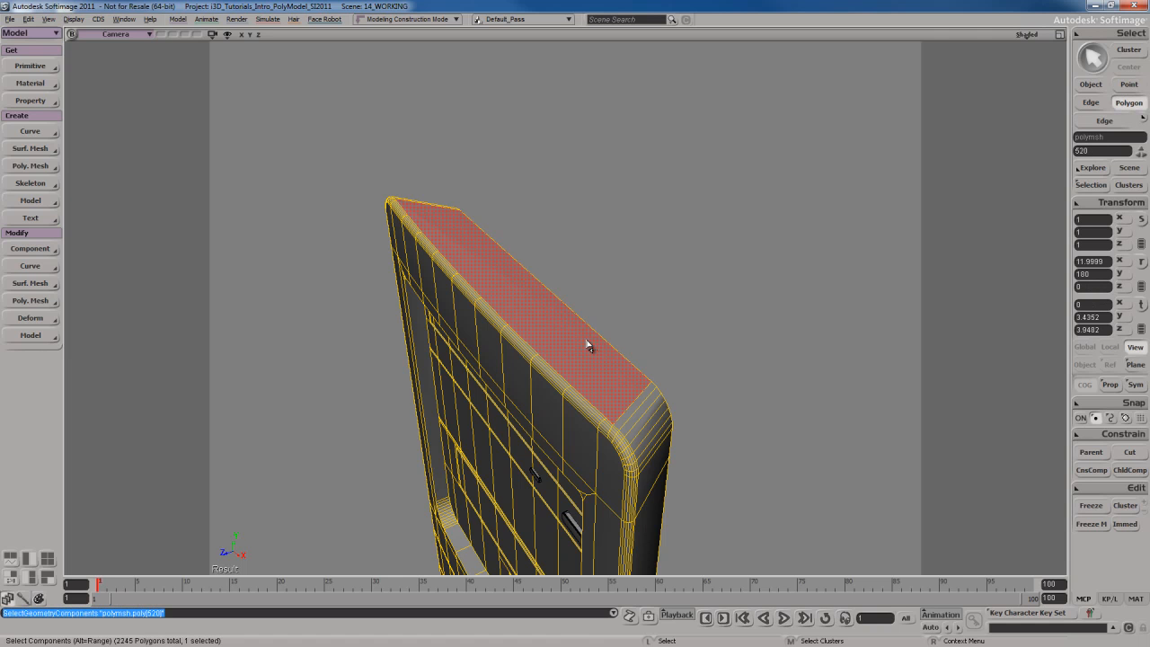
key(q)
drag(373, 163, 674, 437)
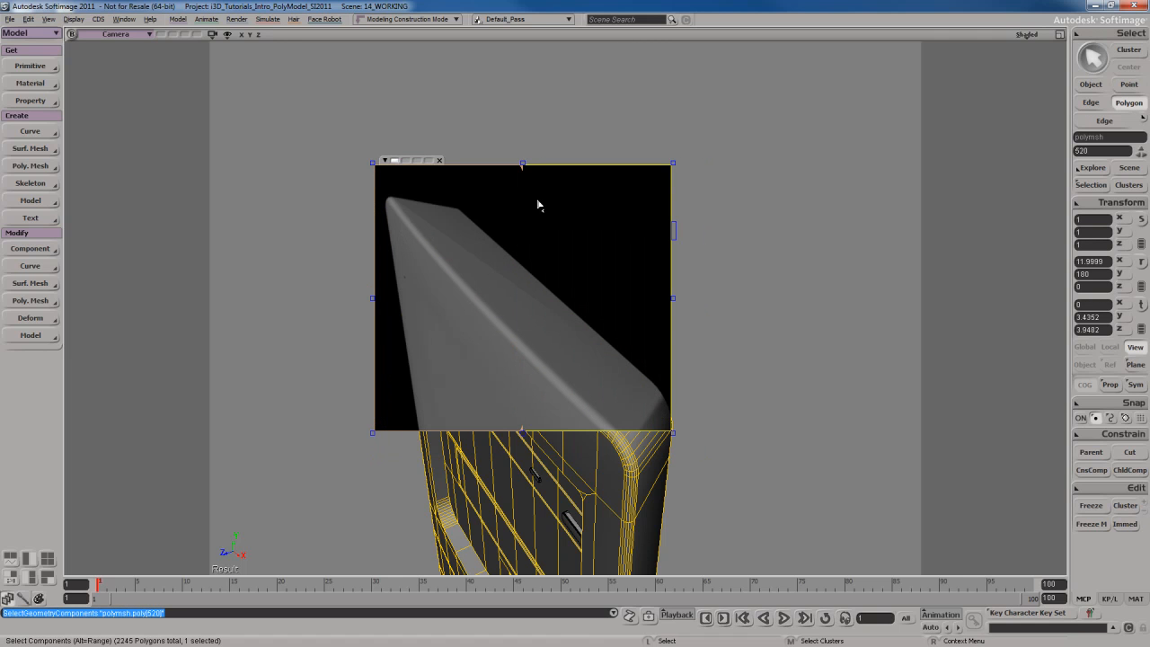
key(q)
middle_click(707, 257)
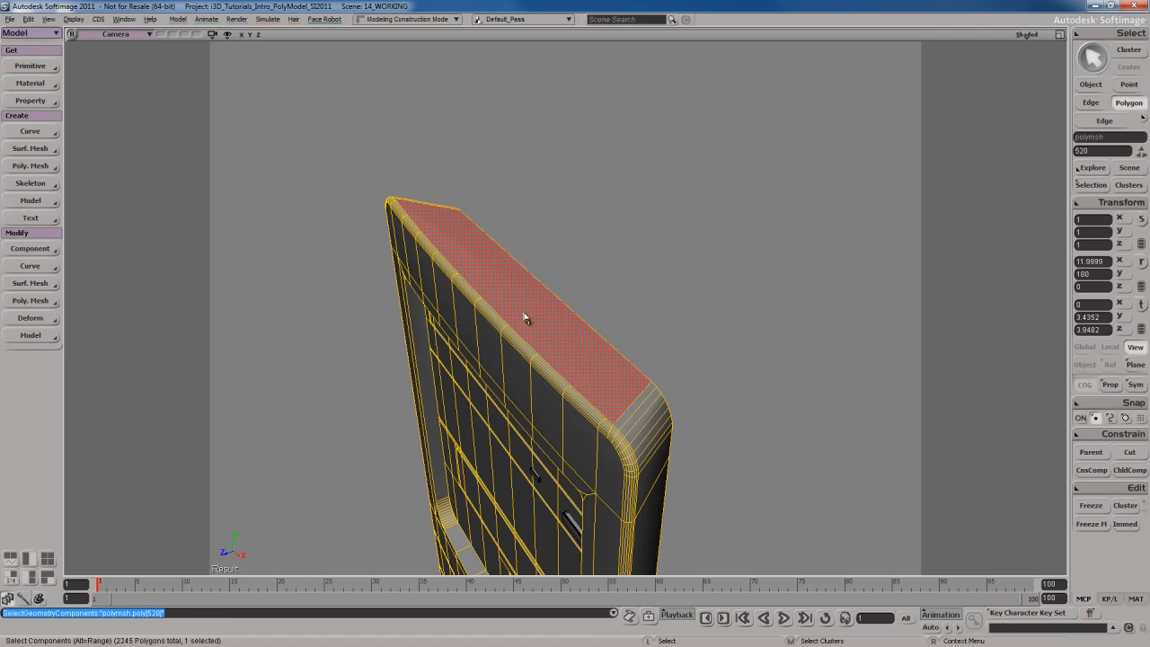
- Turn the internal edges of the top polygon and compare its rendered shading with the stored snapshot
right_click(539, 379)
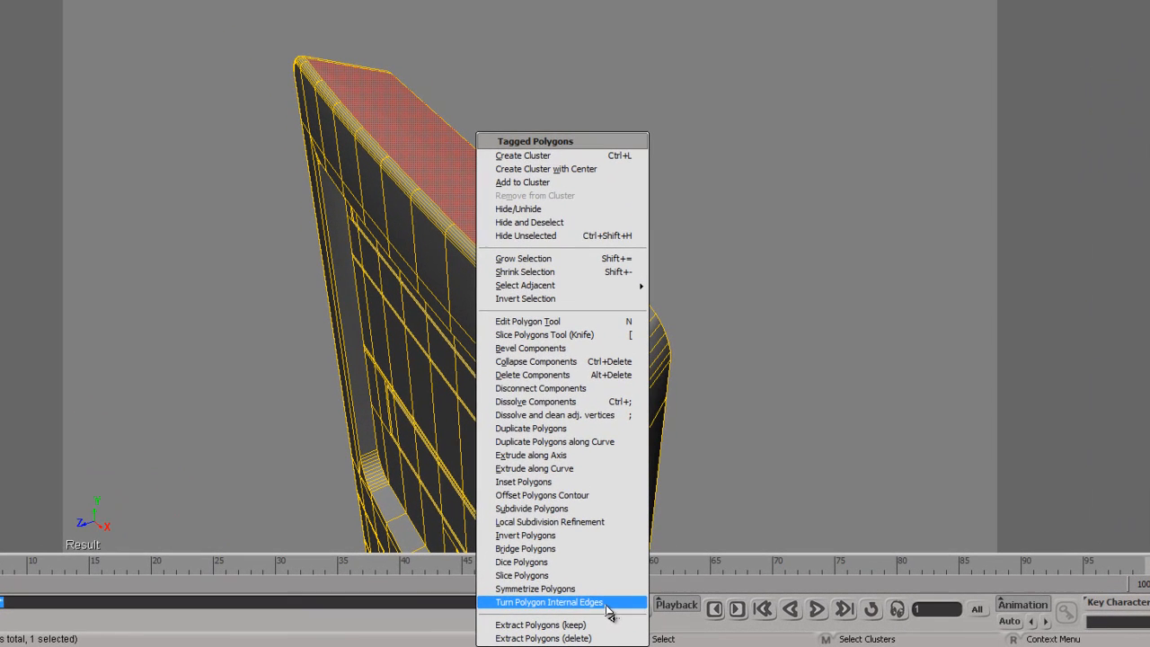
click(563, 604)
key(q)
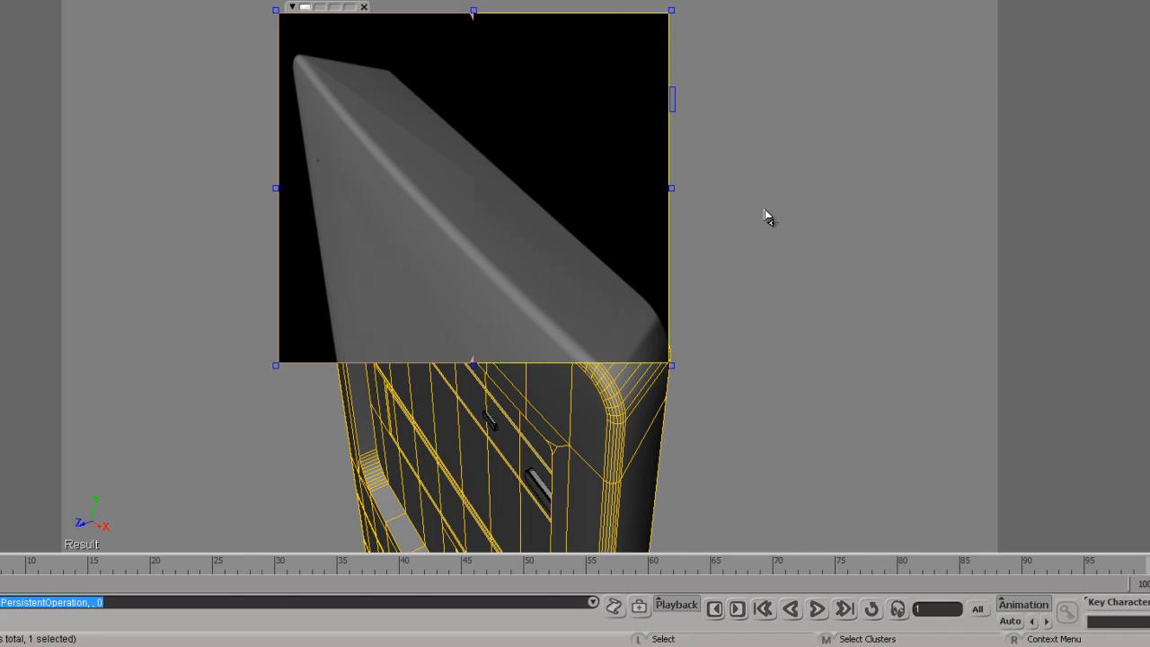
drag(473, 96, 299, 106)
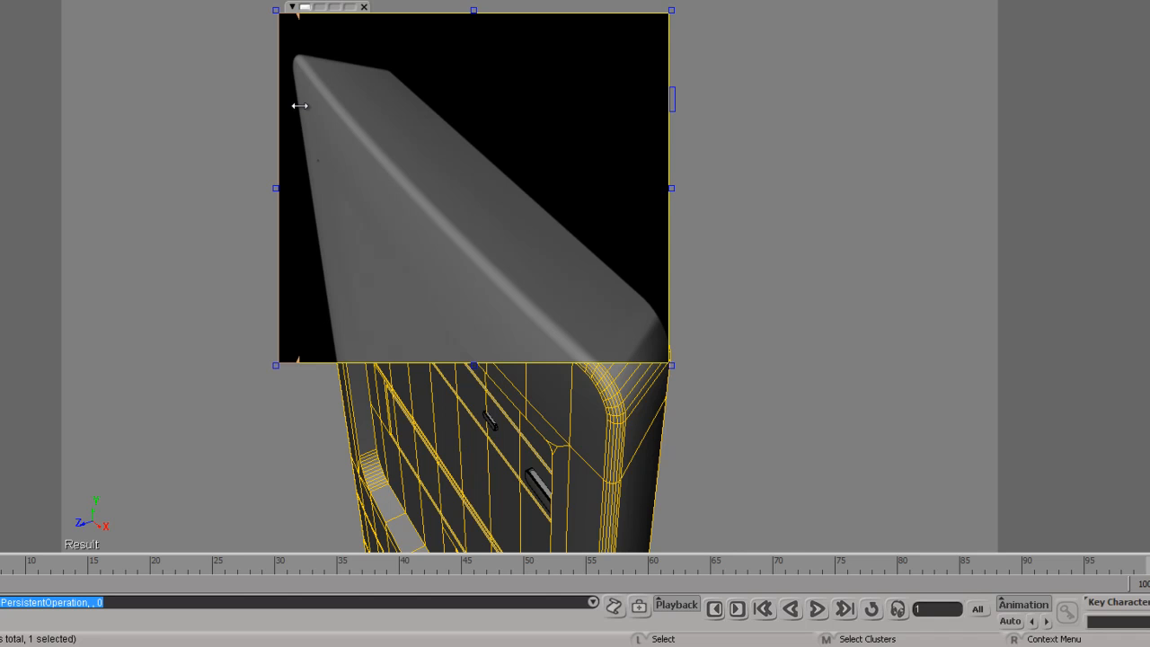
drag(299, 106, 588, 135)
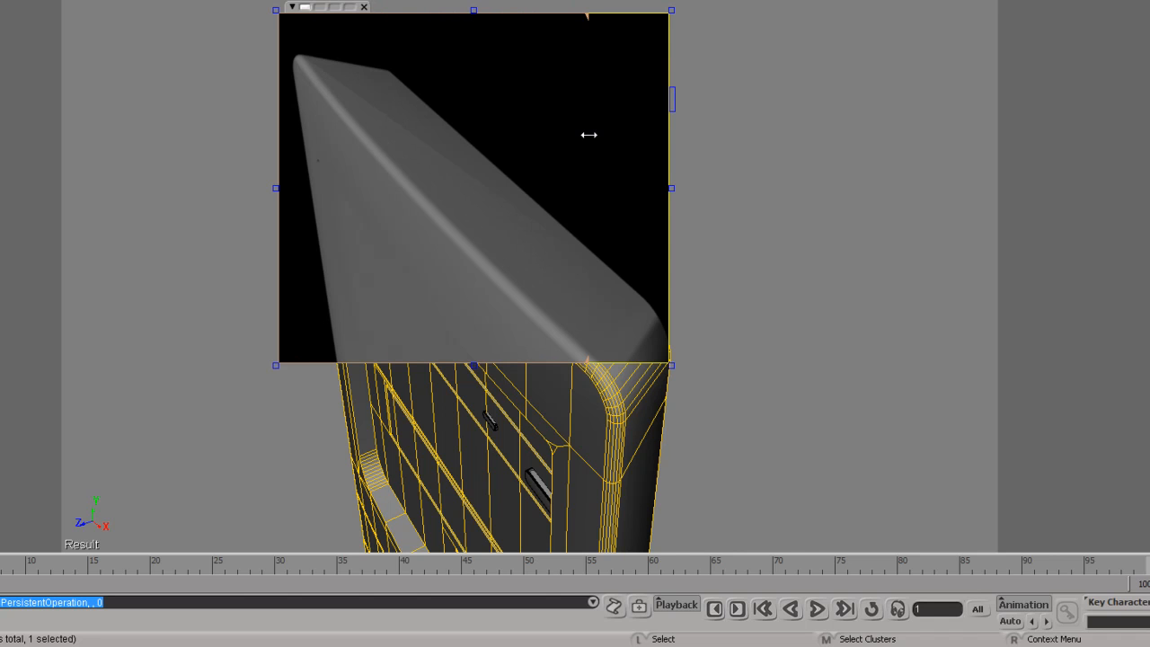
drag(588, 135, 308, 127)
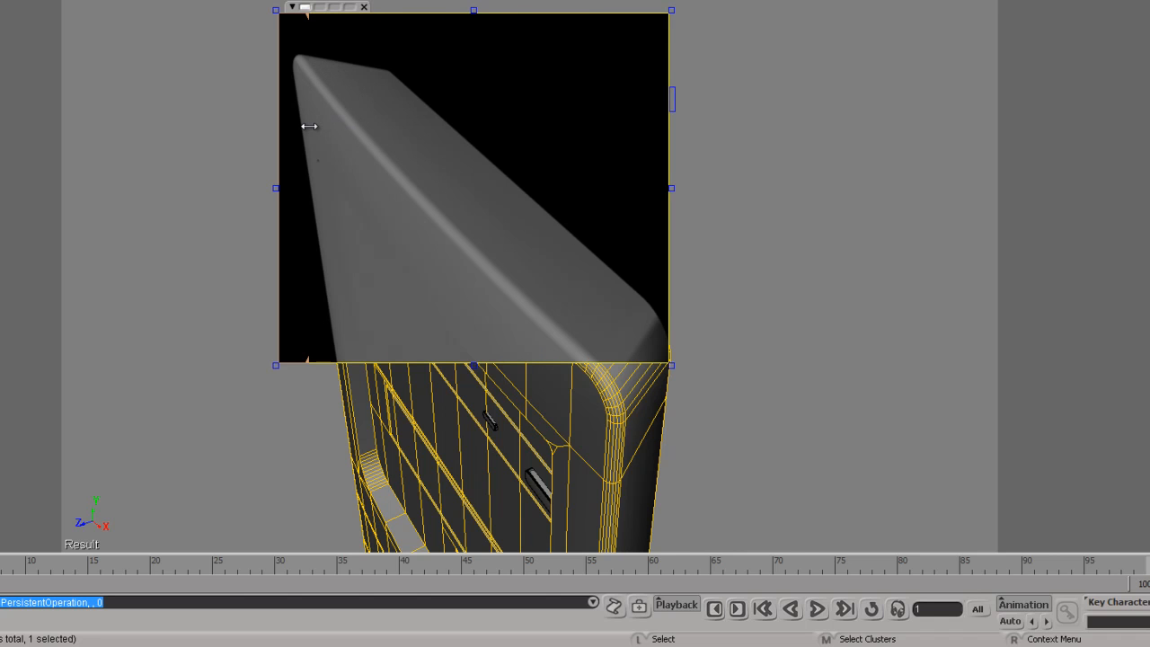
click(364, 7)
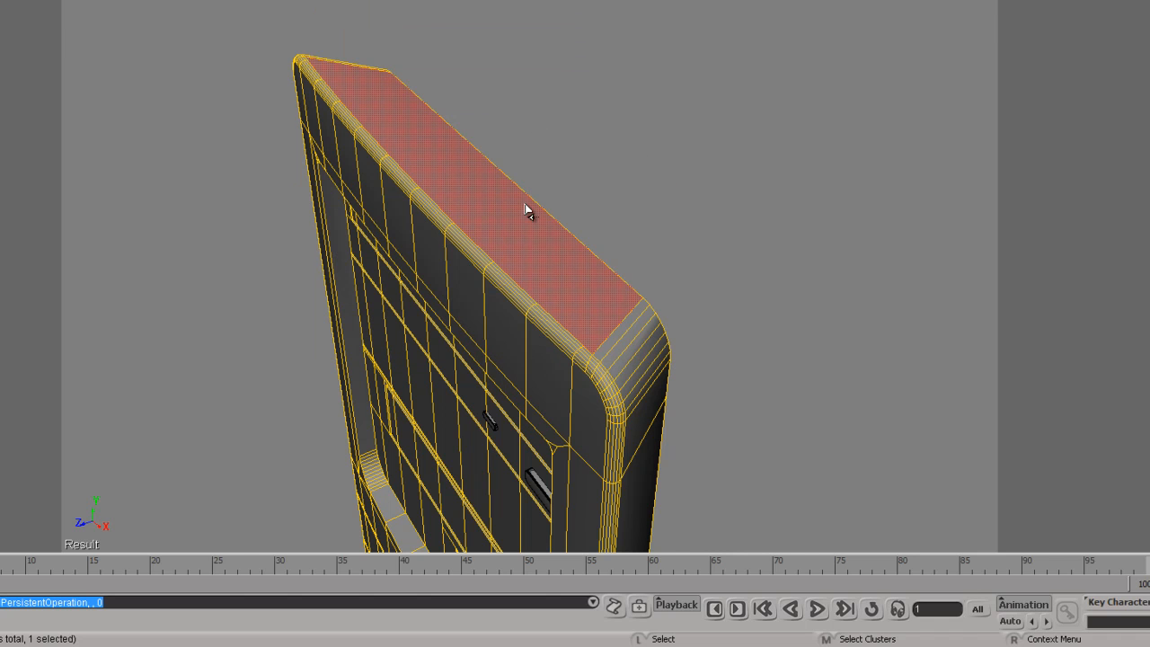
- Deselect the top polygon and examine the whole front panel from several angles
key(s)
right_drag(629, 185, 600, 196)
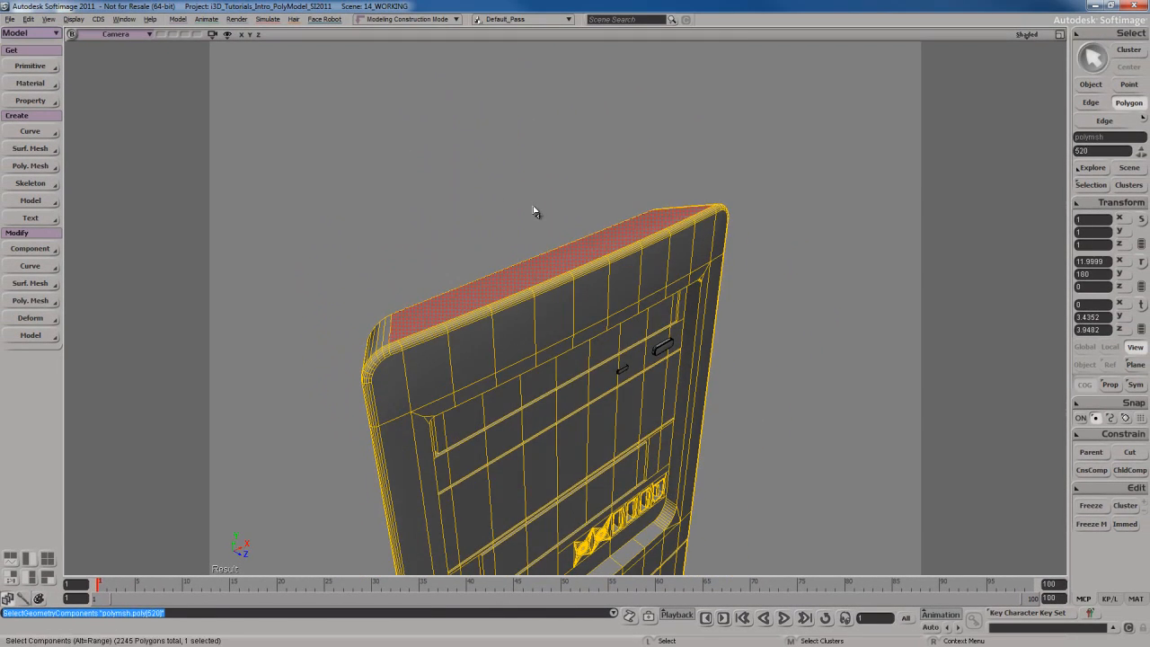
click(535, 212)
key(s)
right_drag(536, 212, 668, 405)
drag(668, 405, 671, 288)
right_drag(670, 288, 661, 335)
middle_drag(661, 334, 656, 278)
right_drag(655, 278, 653, 318)
drag(654, 318, 636, 303)
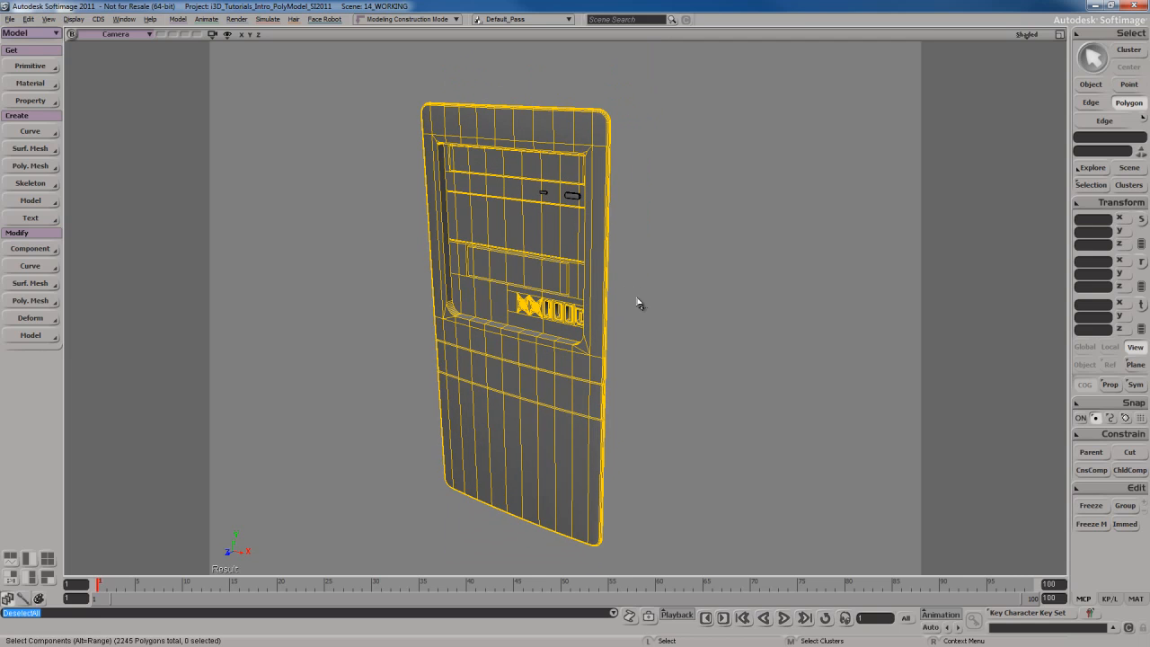